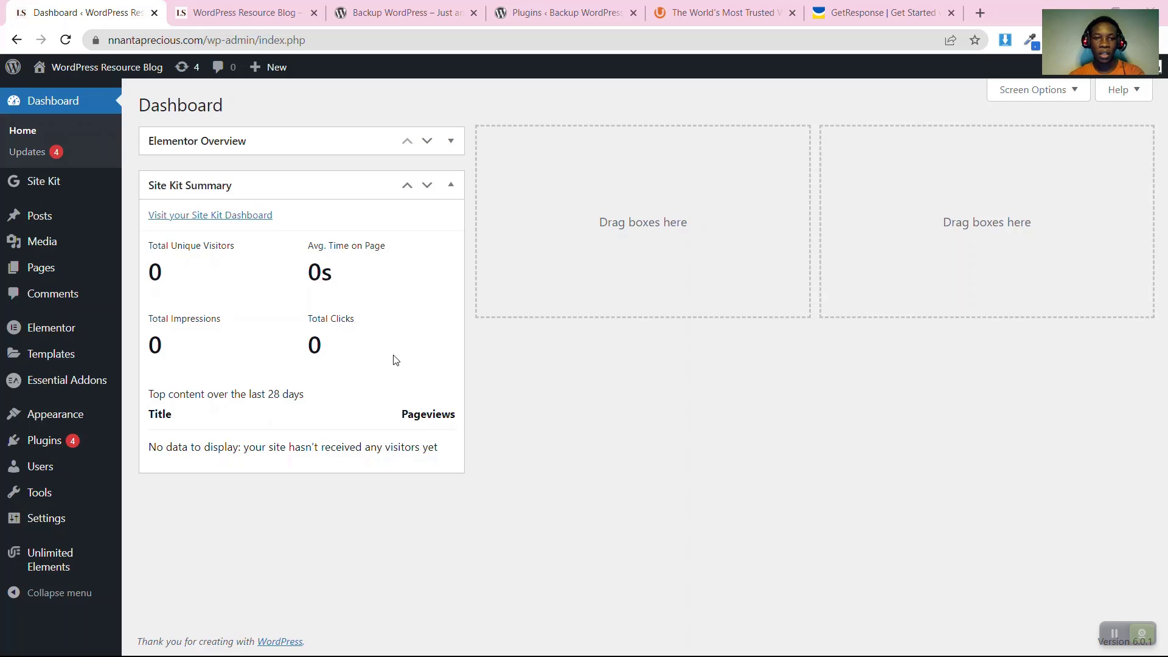
Go to the page for adding new plugins and search for "updraft"
mouse_move(105, 441)
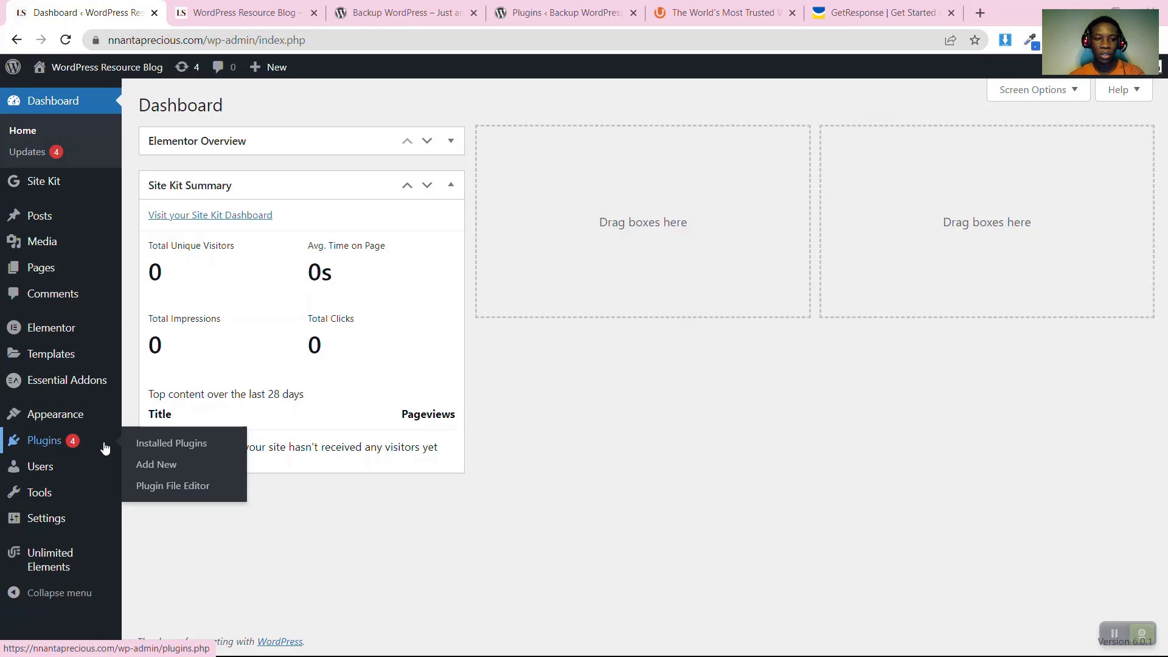
click(157, 466)
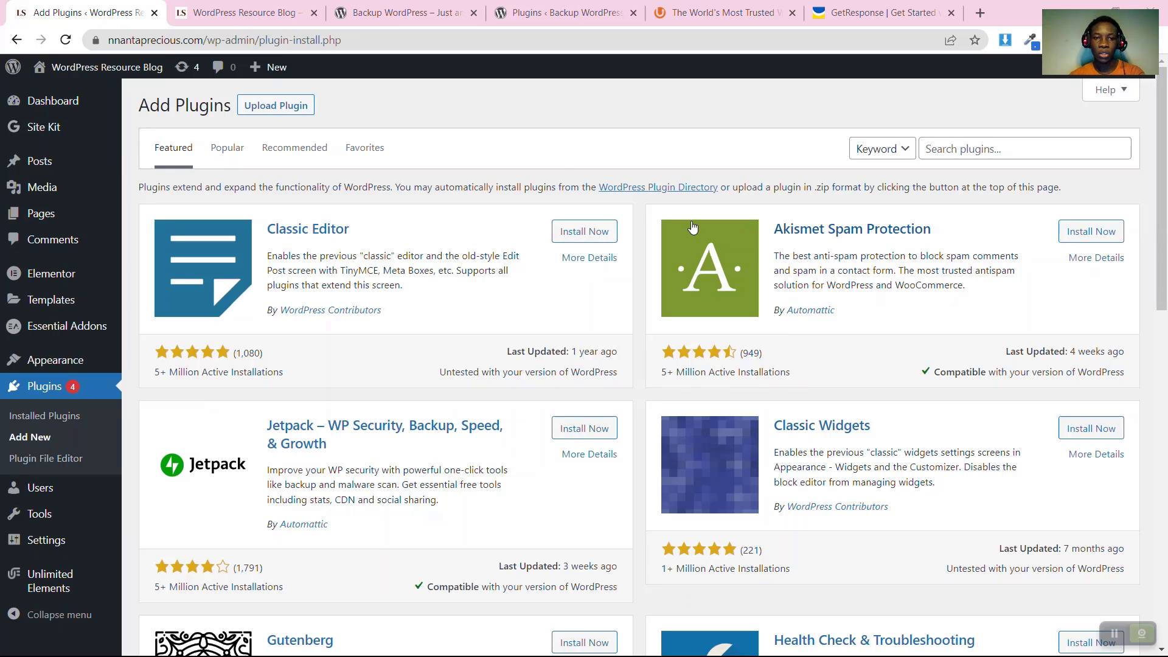
click(969, 153)
text(up)
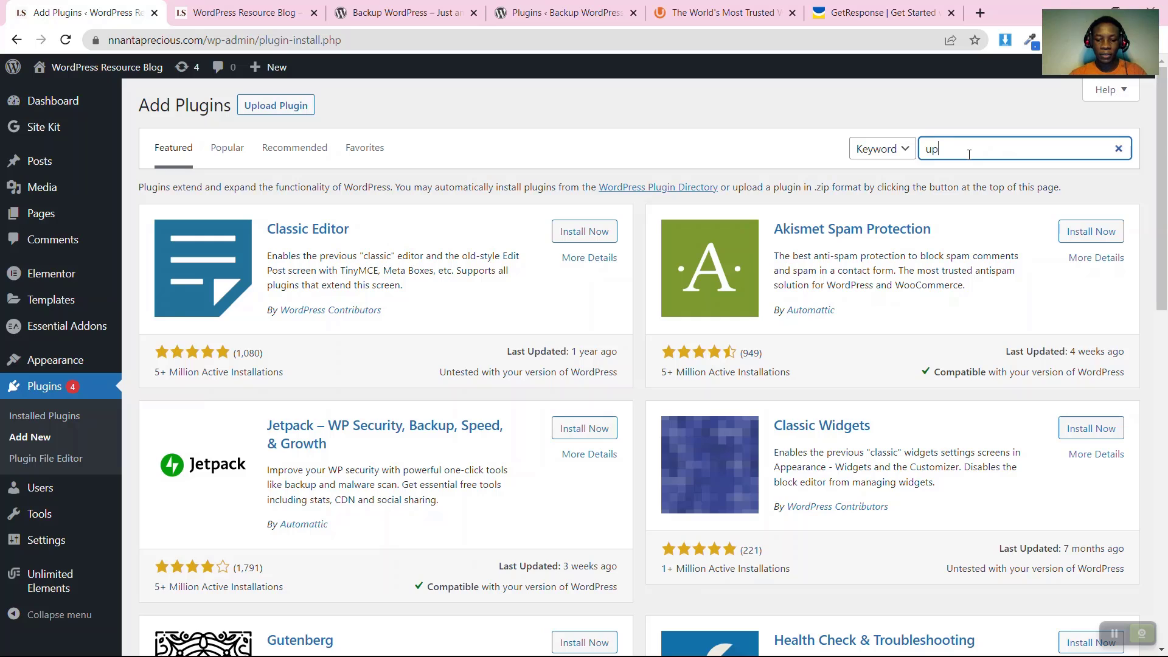
text(draft)
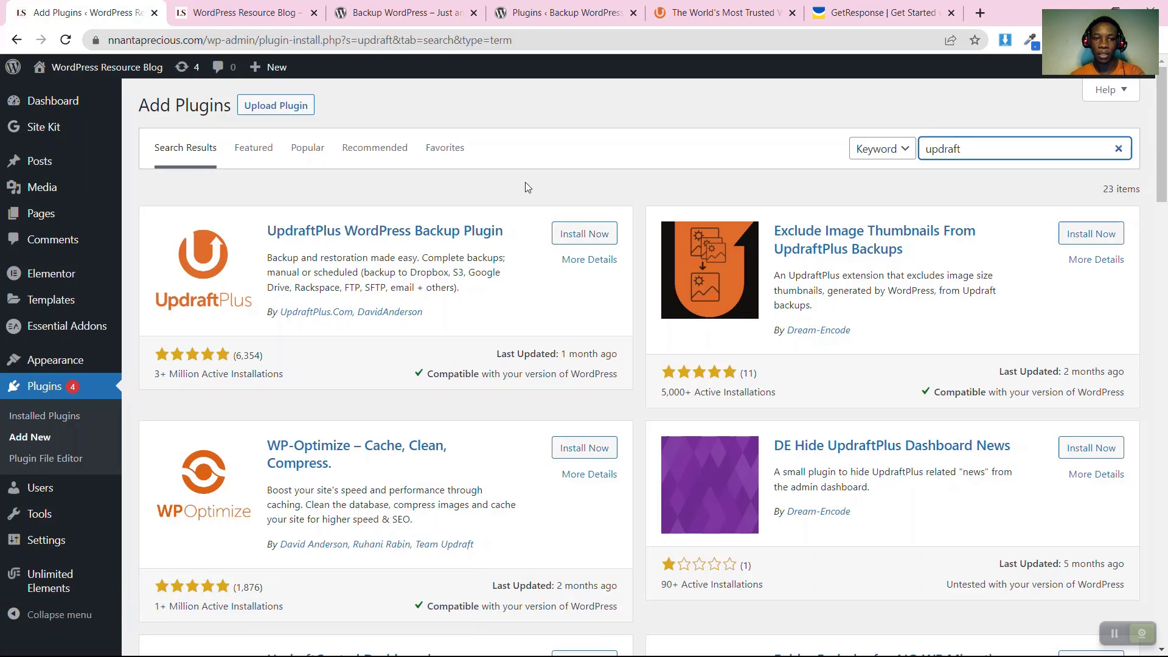
Install and activate the UpdraftPlus WordPress Backup Plugin, and open its backup page from the welcome message
click(583, 243)
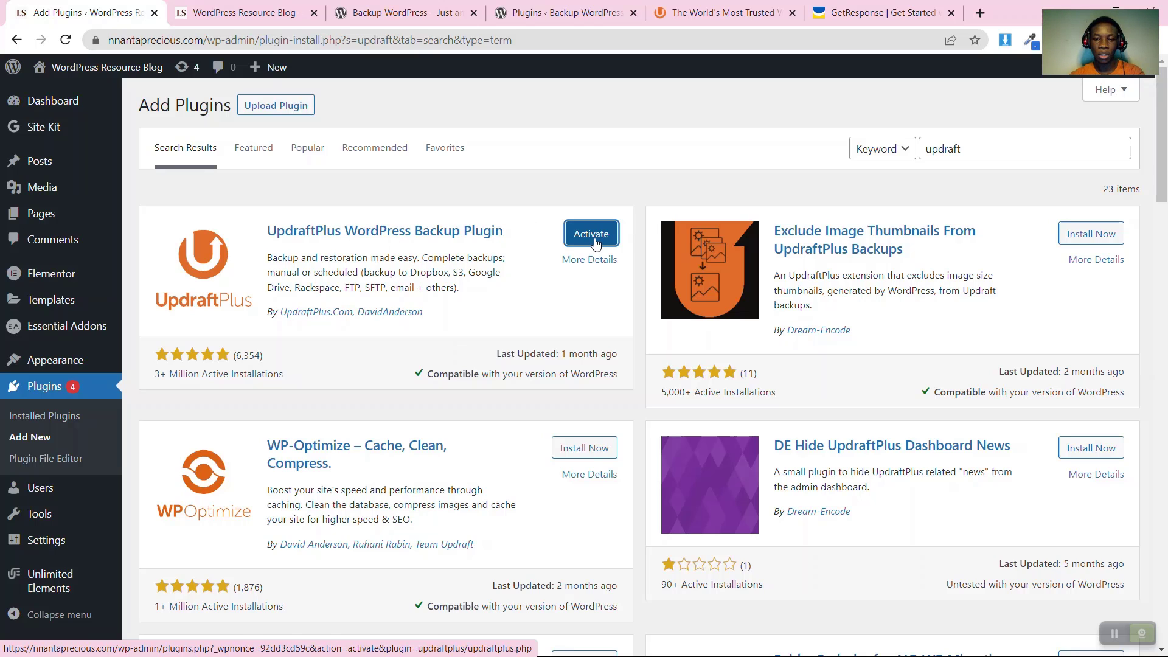
click(594, 236)
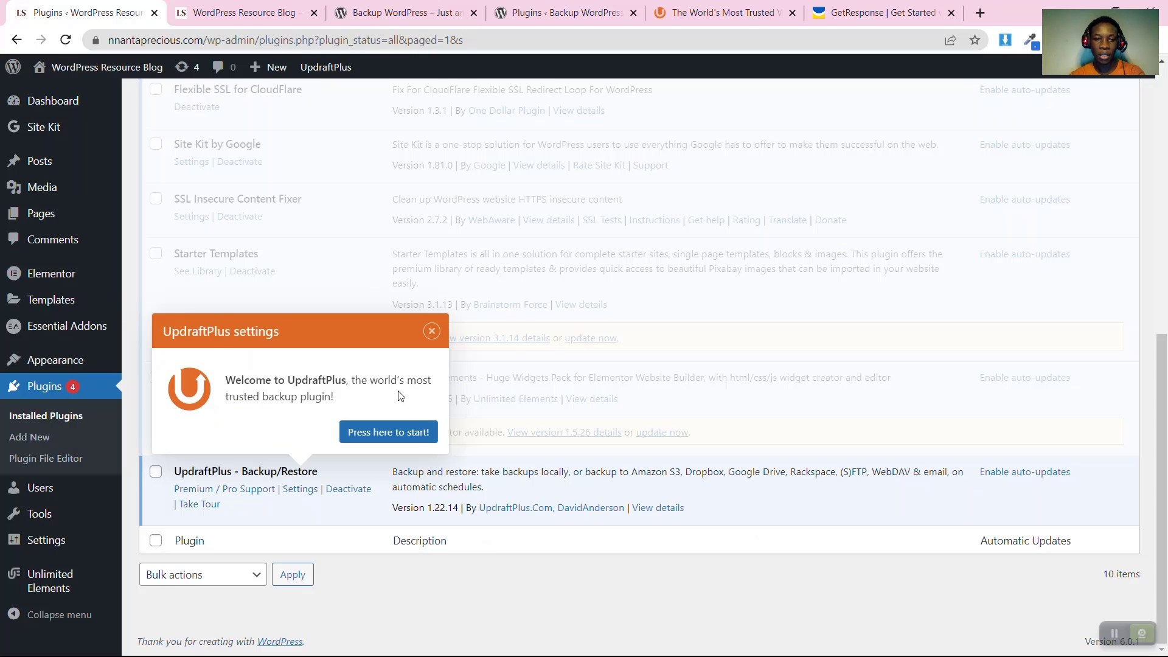
click(365, 437)
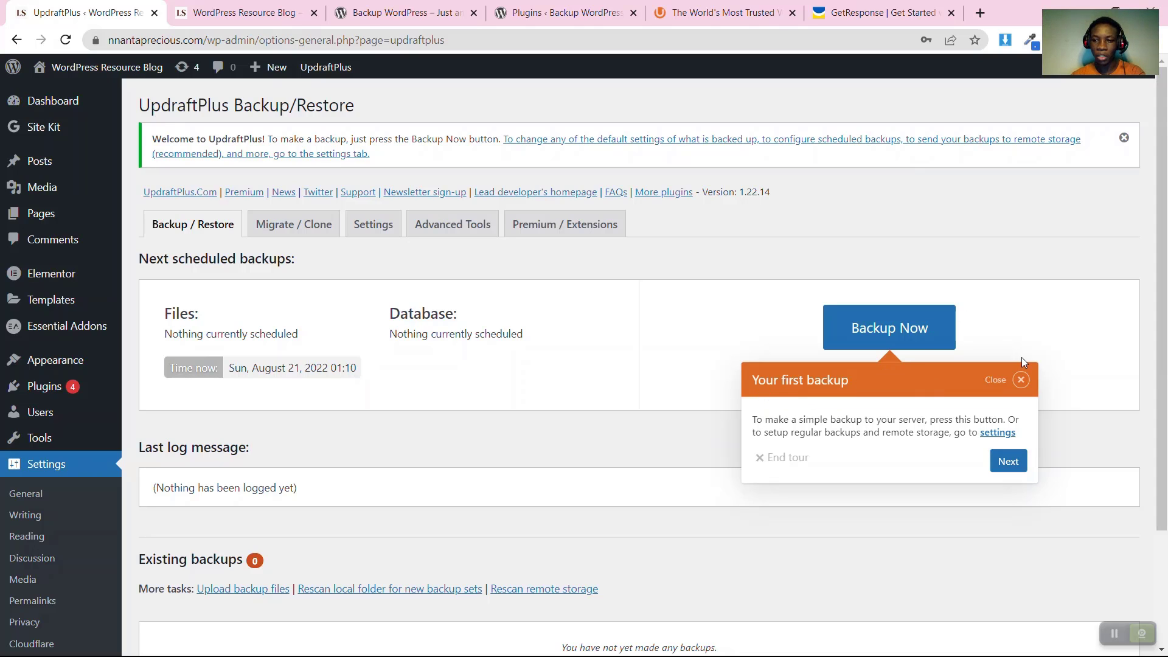
Dismiss the first-backup tour and run a new backup that includes both the database and the files
click(1019, 381)
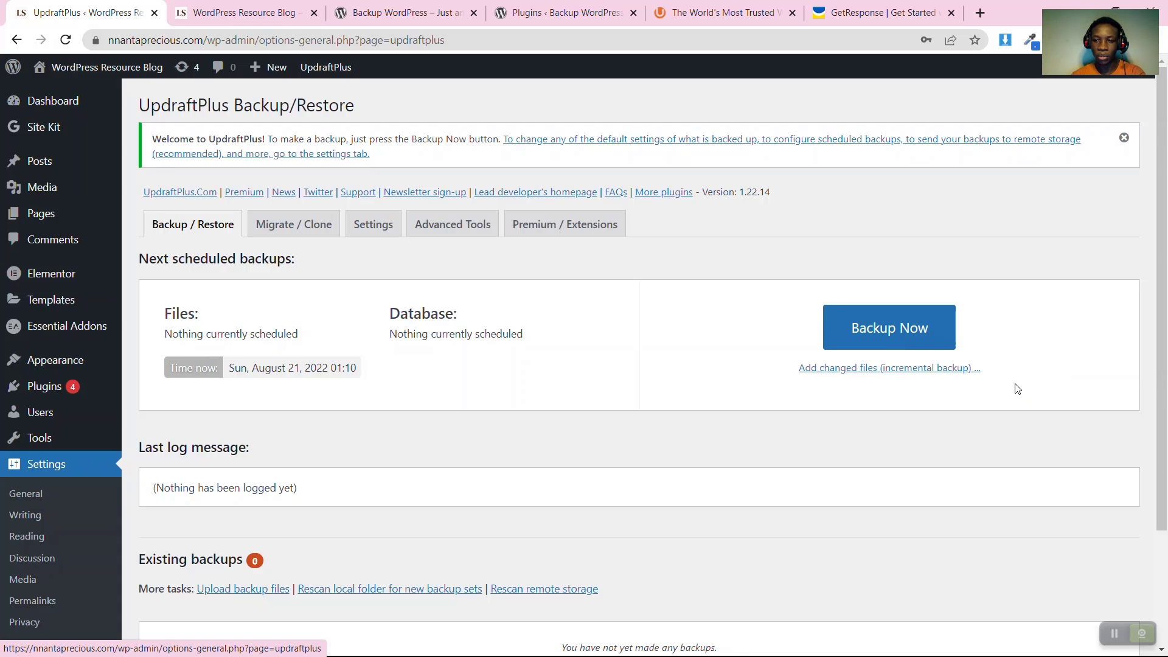
click(871, 329)
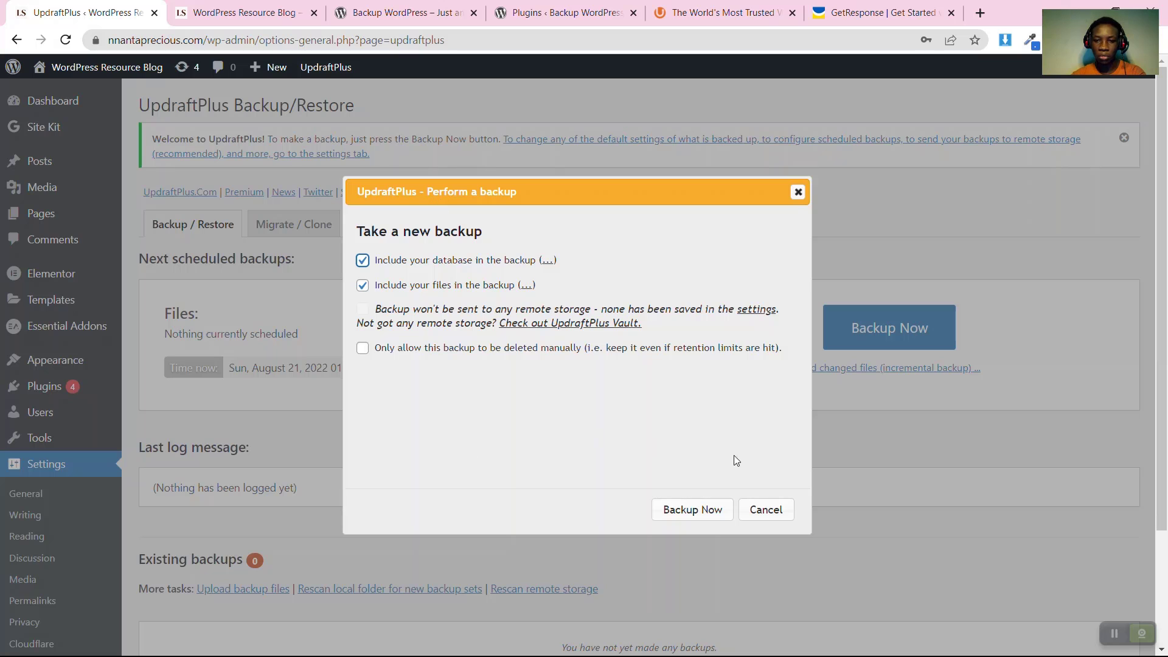
click(676, 510)
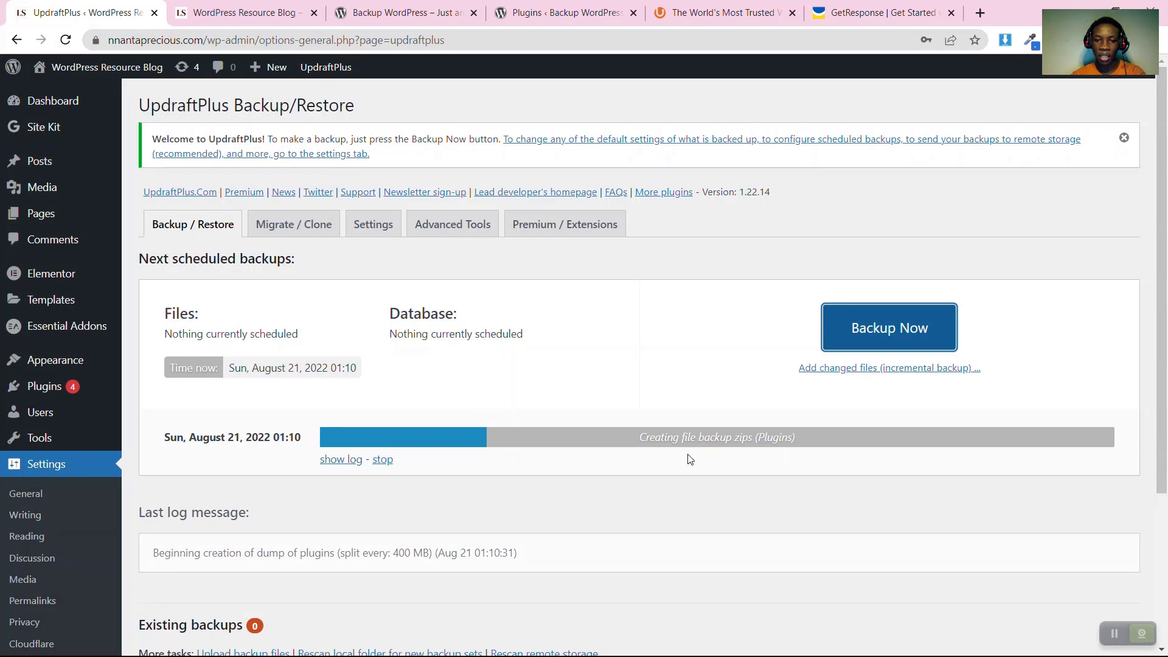
Prepare the database, plugins, themes, uploads and others archives of the Aug 21, 2022 1:10 backup for download
scroll(631, 420, down, 2)
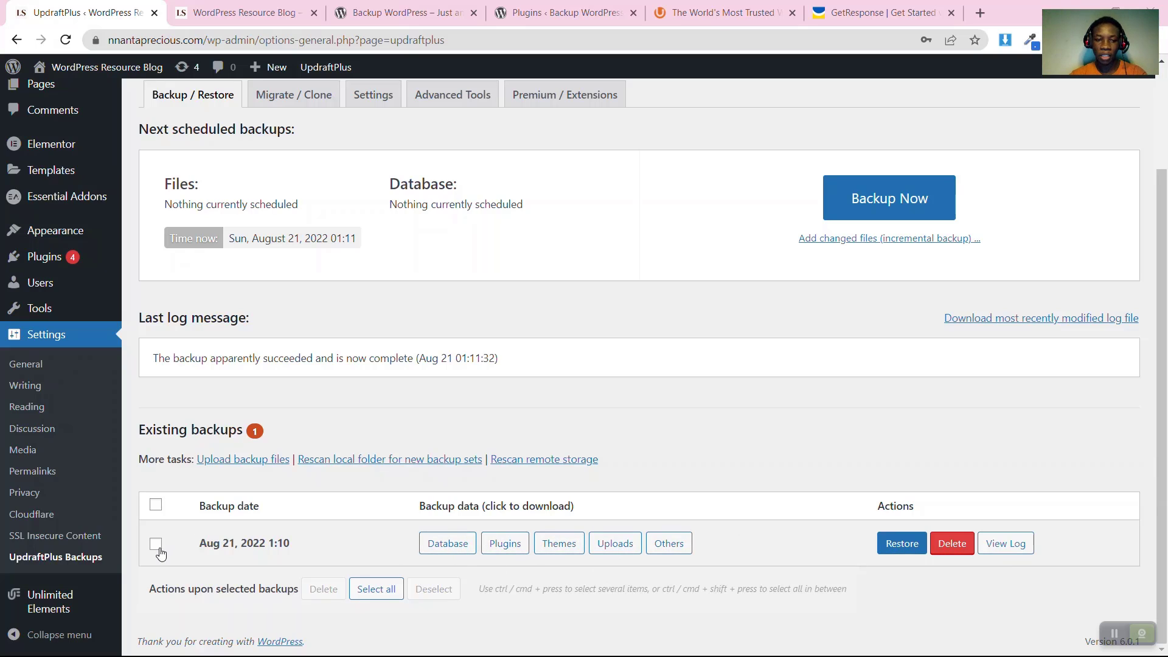
click(467, 555)
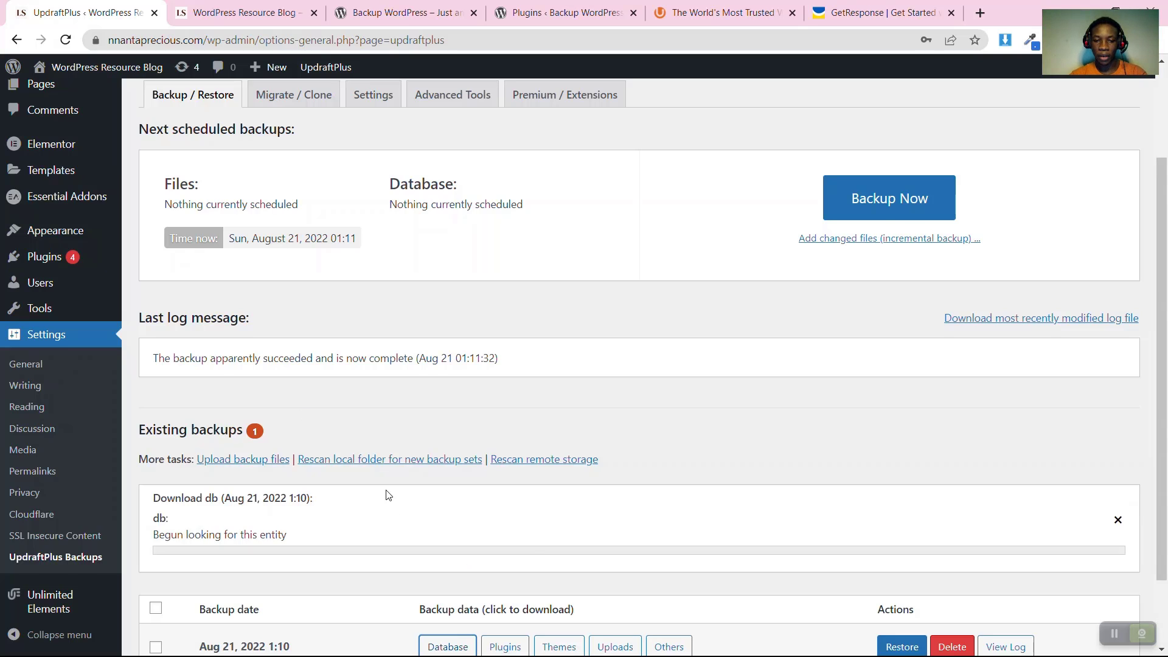
scroll(389, 495, down, 1)
click(513, 556)
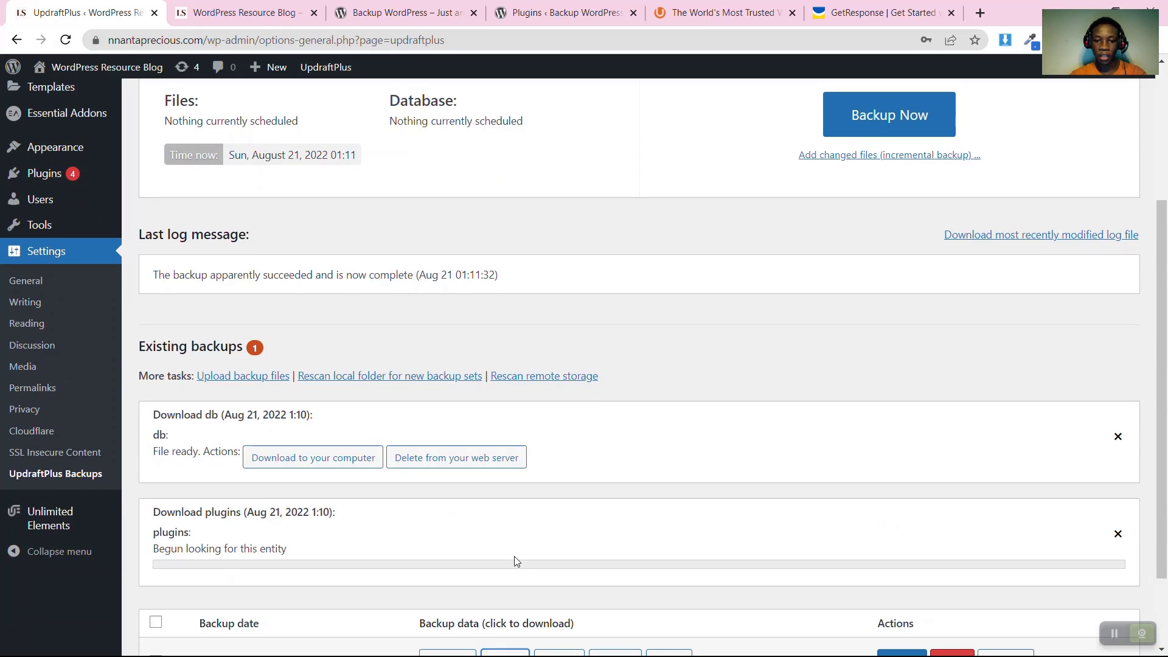
scroll(513, 561, down, 2)
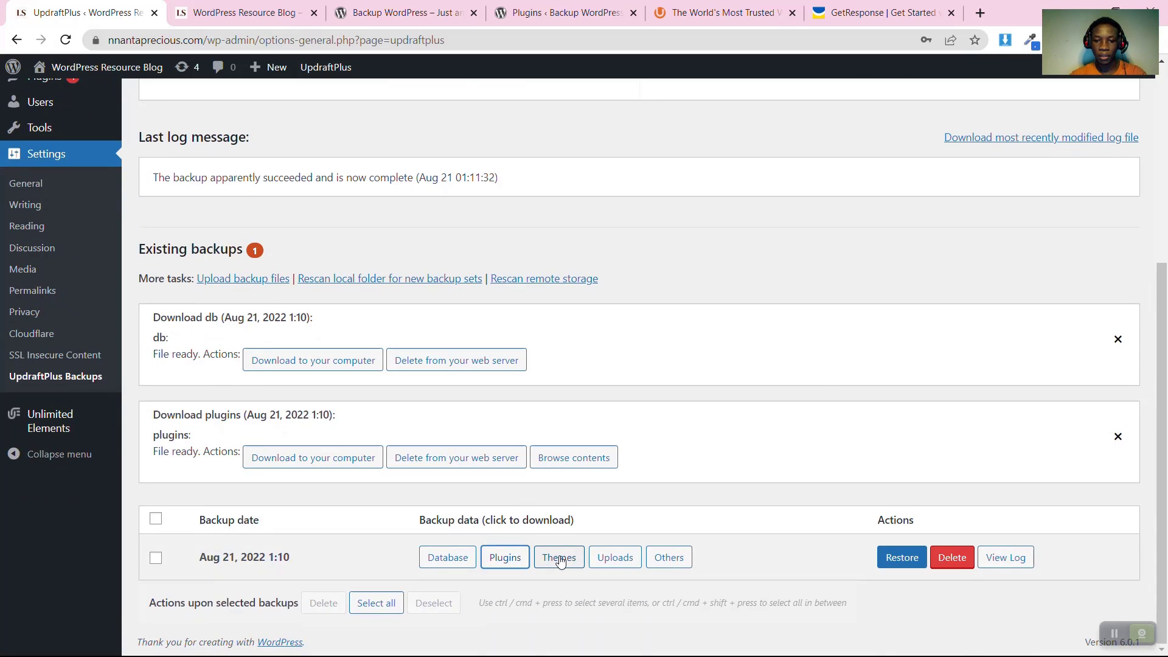
click(559, 557)
scroll(665, 491, down, 2)
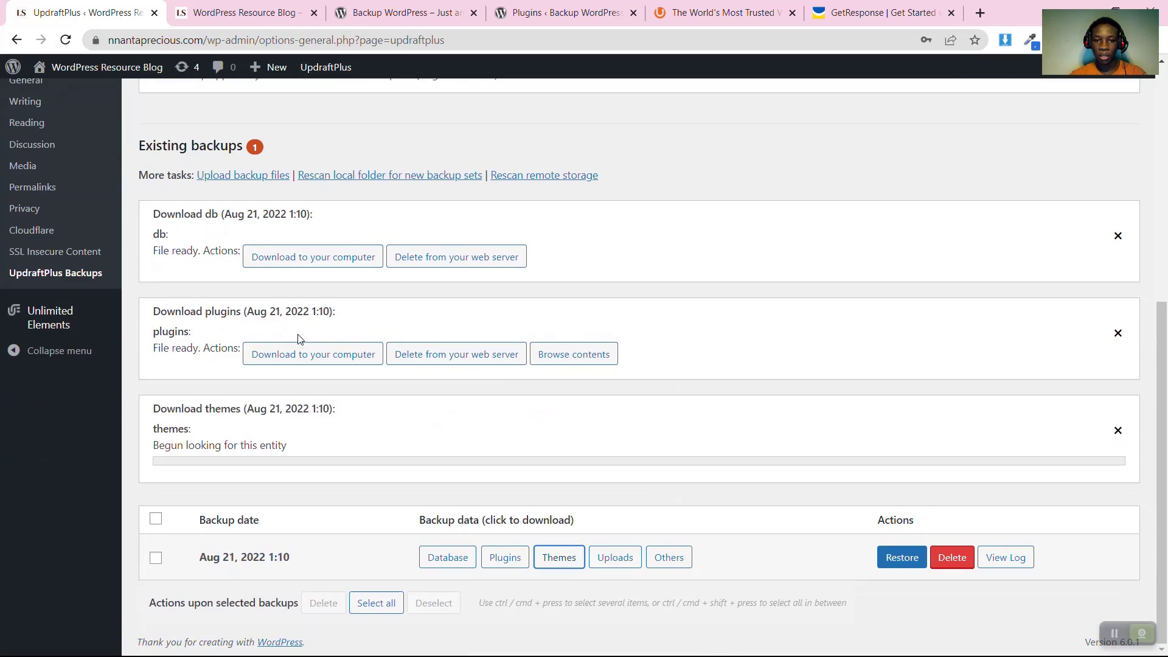
click(607, 563)
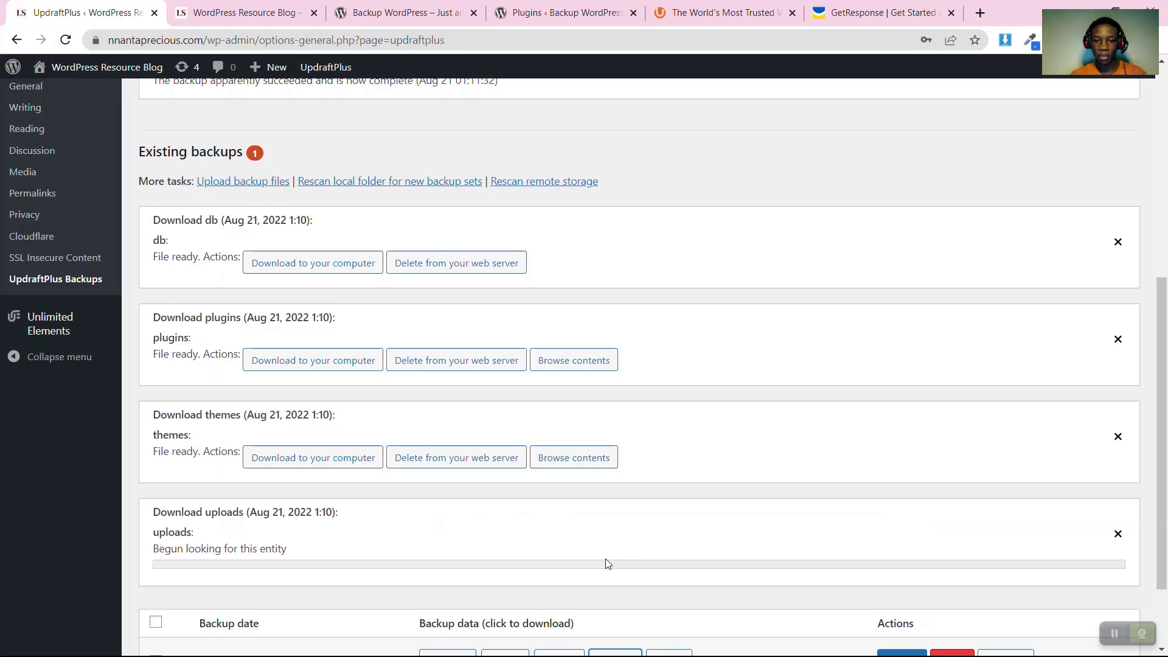
scroll(607, 563, down, 2)
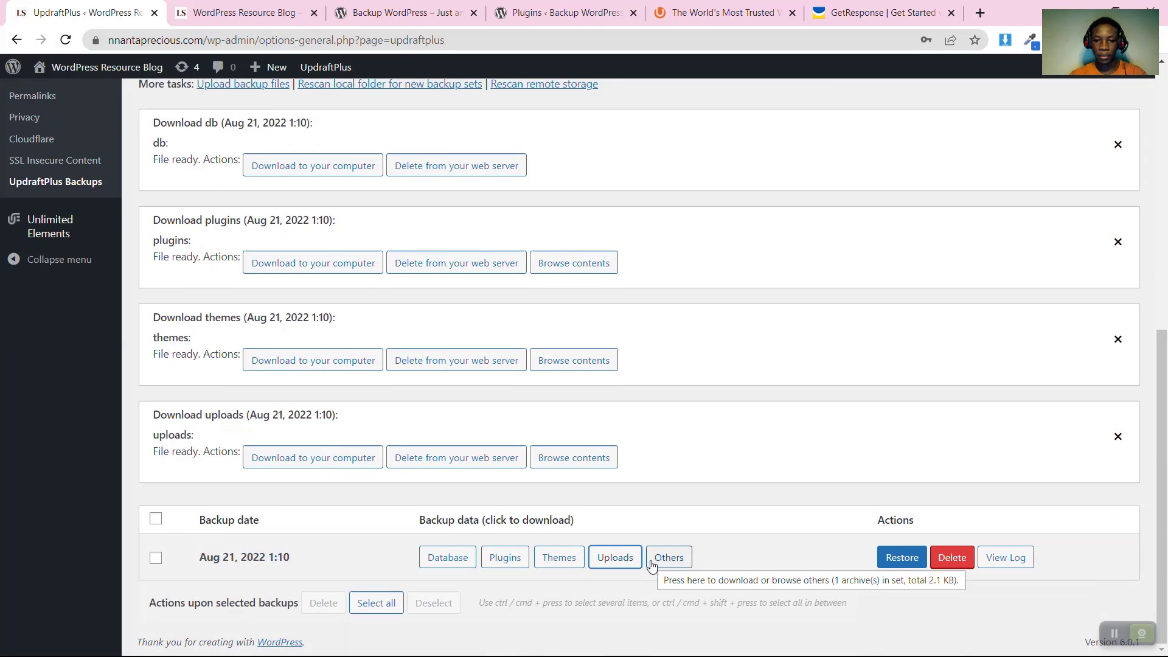
click(656, 558)
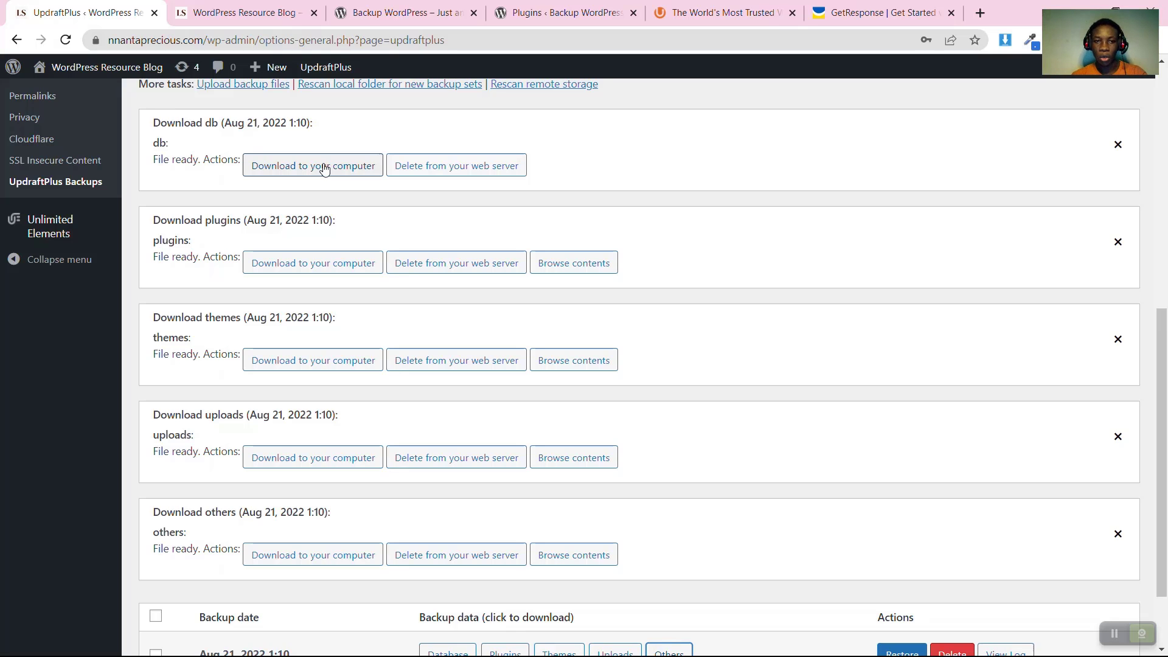
Download the prepared database, plugins, themes, uploads and others archives to the computer
scroll(322, 167, down, 2)
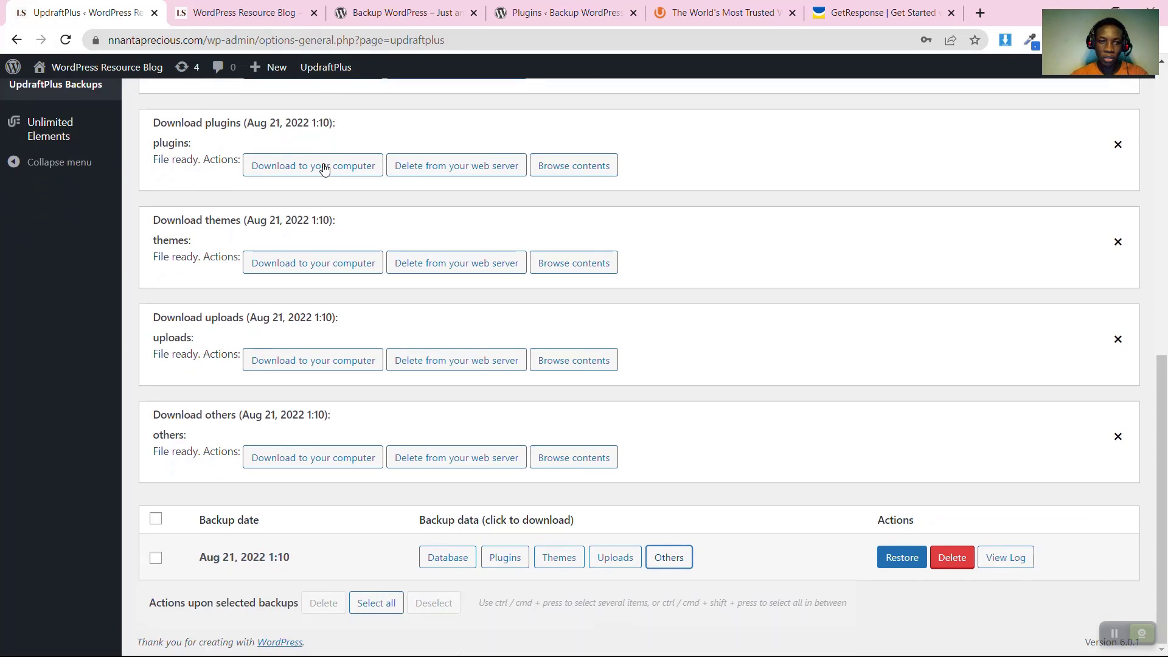
scroll(323, 164, up, 2)
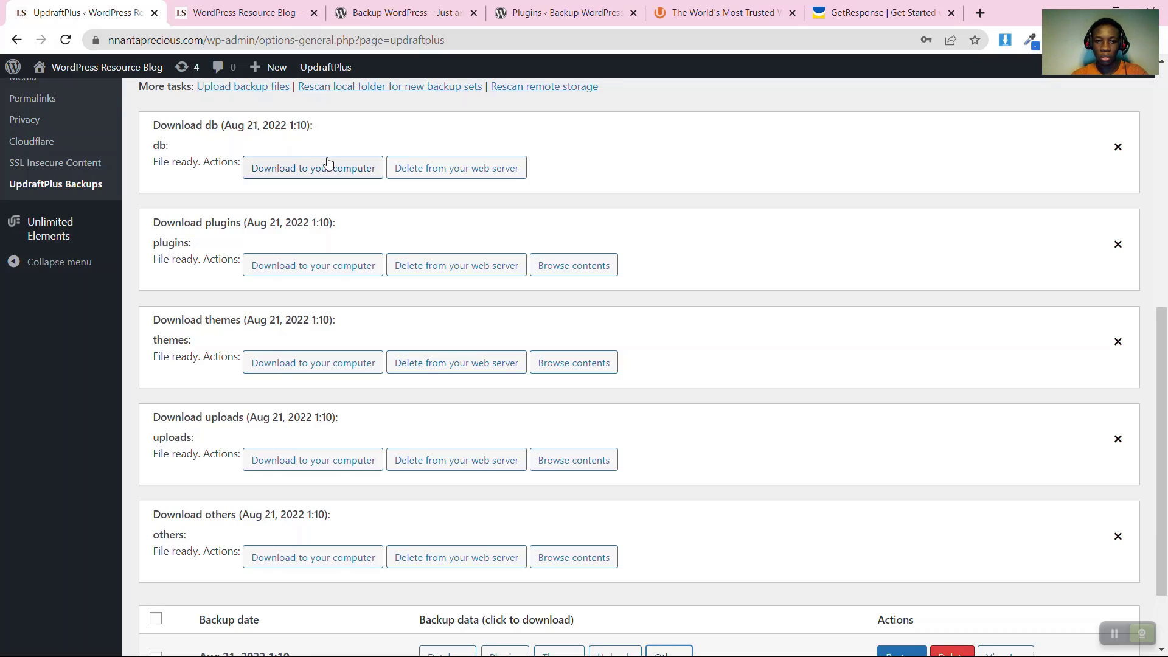
scroll(363, 137, down, 1)
scroll(363, 138, down, 1)
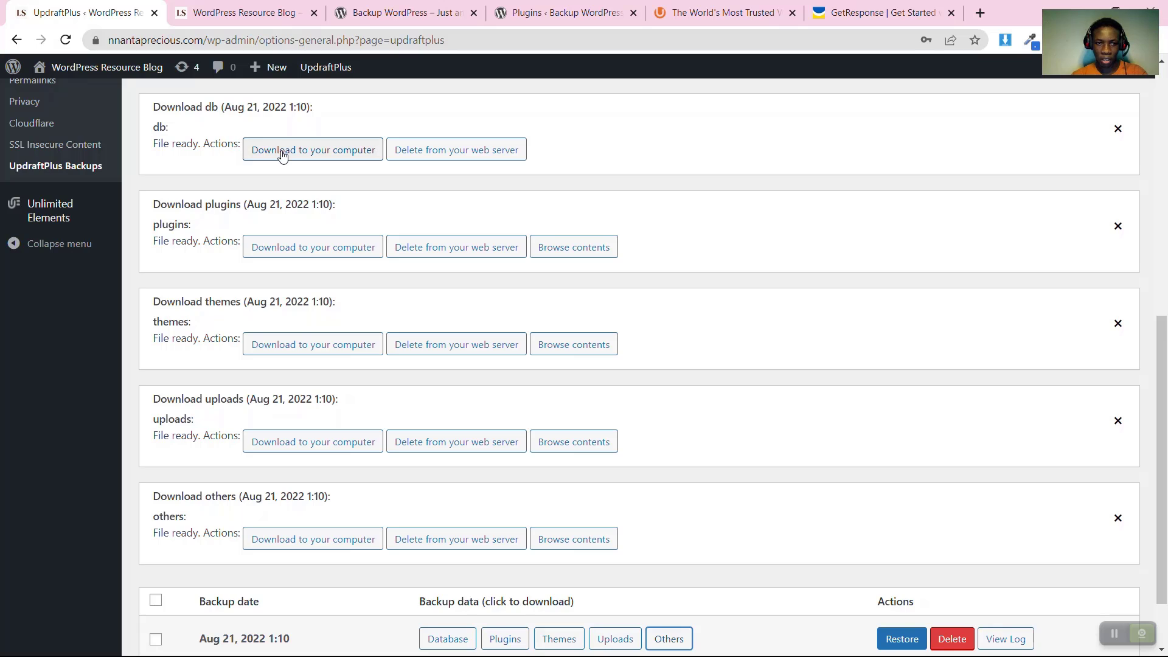
click(283, 156)
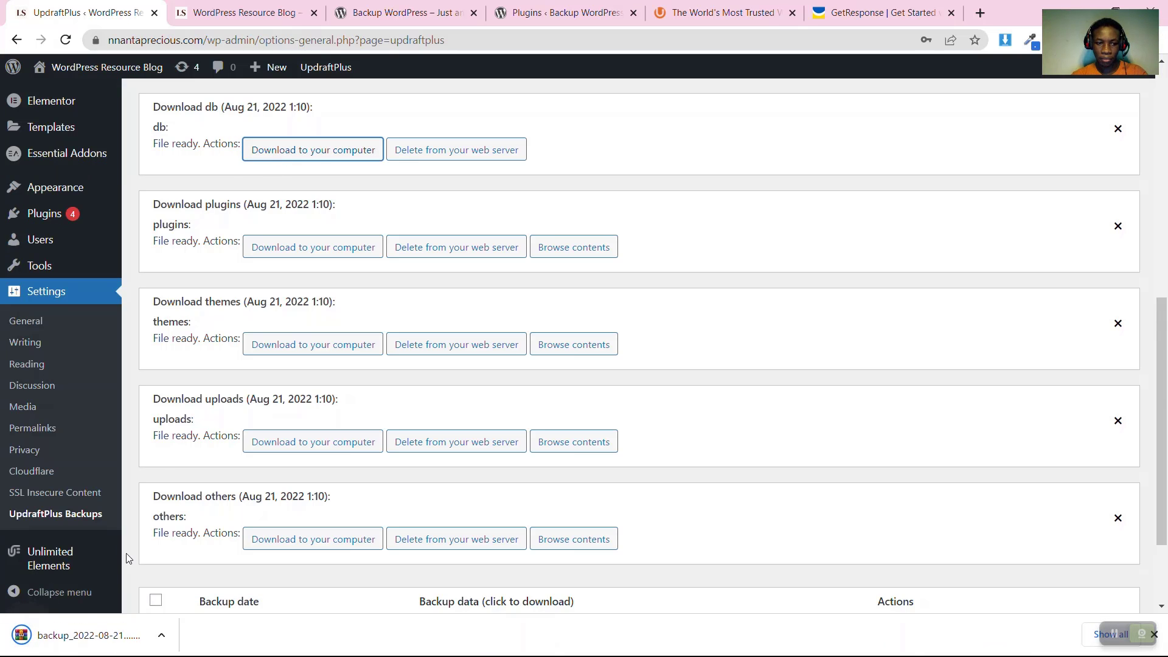
click(334, 253)
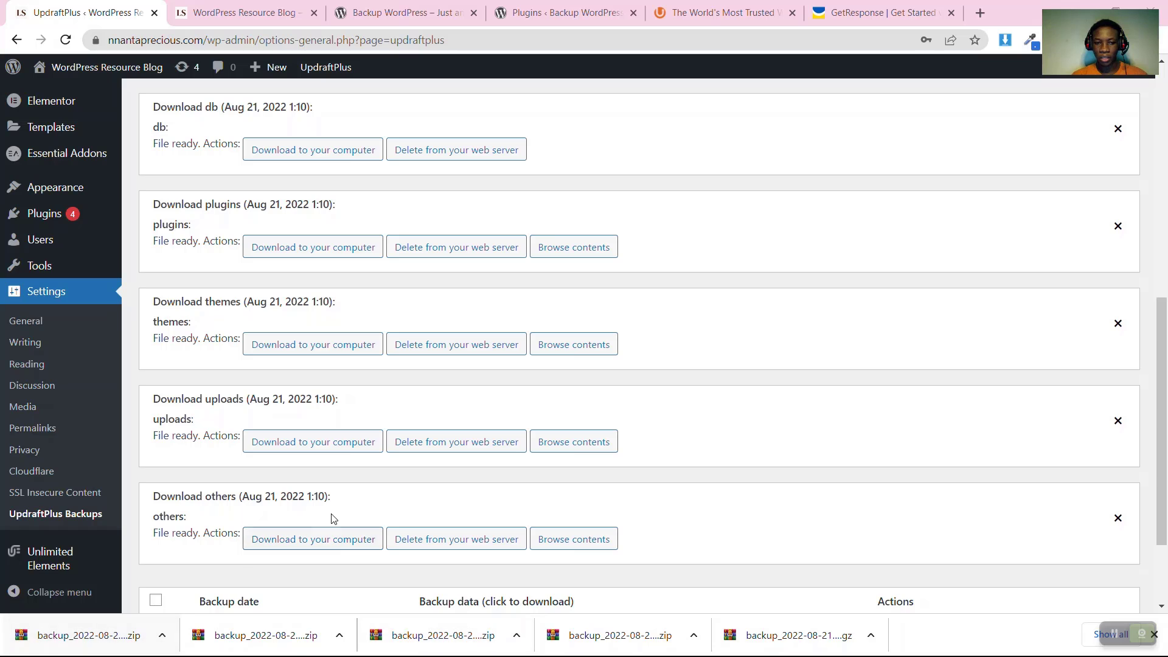
click(286, 541)
scroll(368, 405, down, 2)
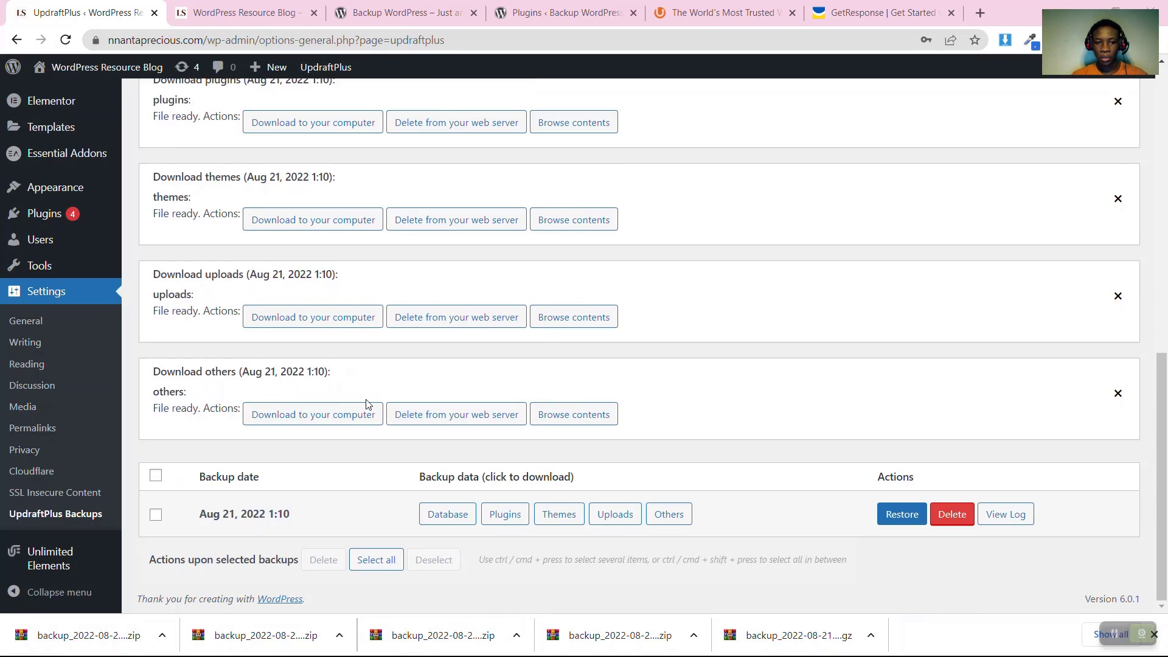
scroll(368, 405, up, 10)
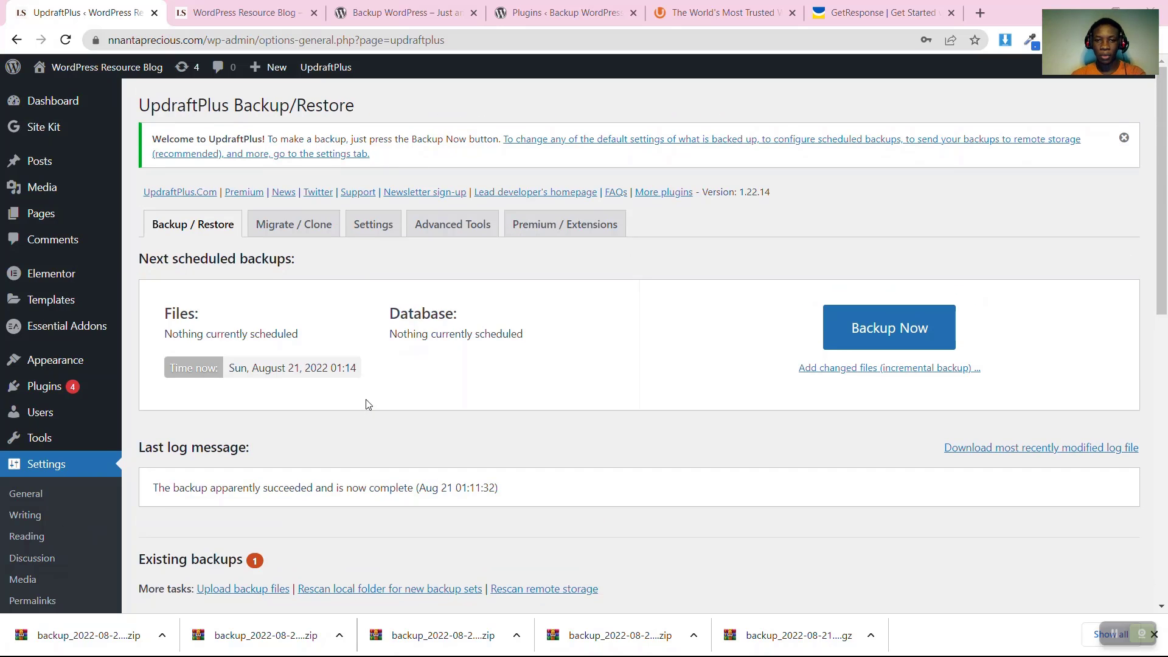
scroll(368, 405, down, 10)
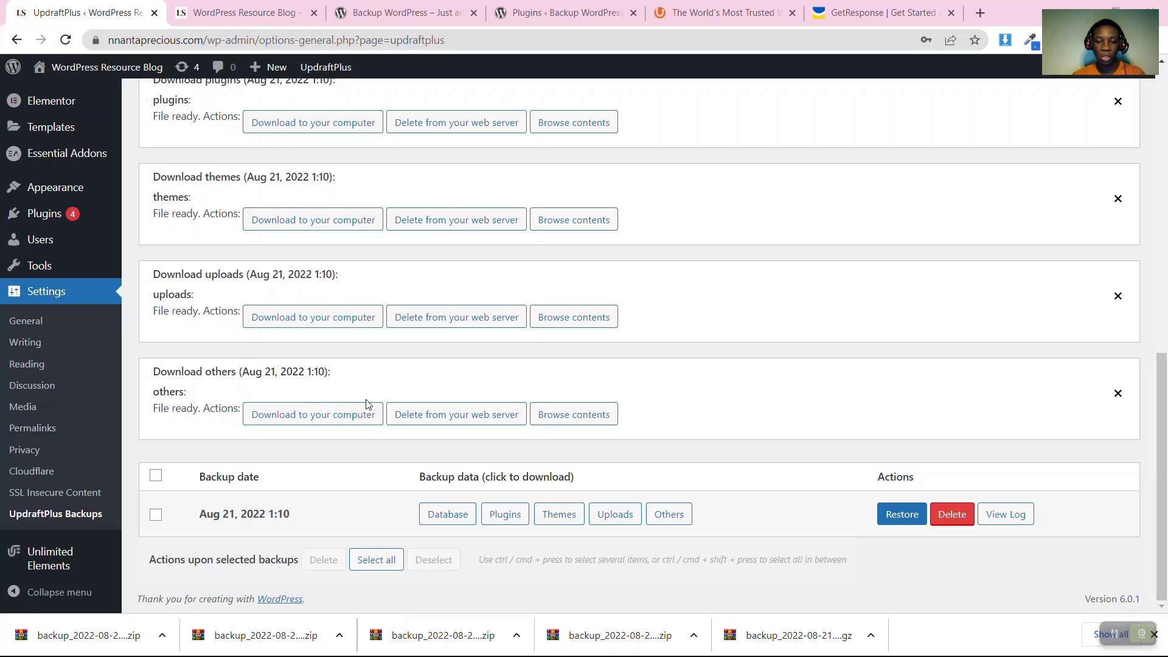
scroll(367, 403, up, 6)
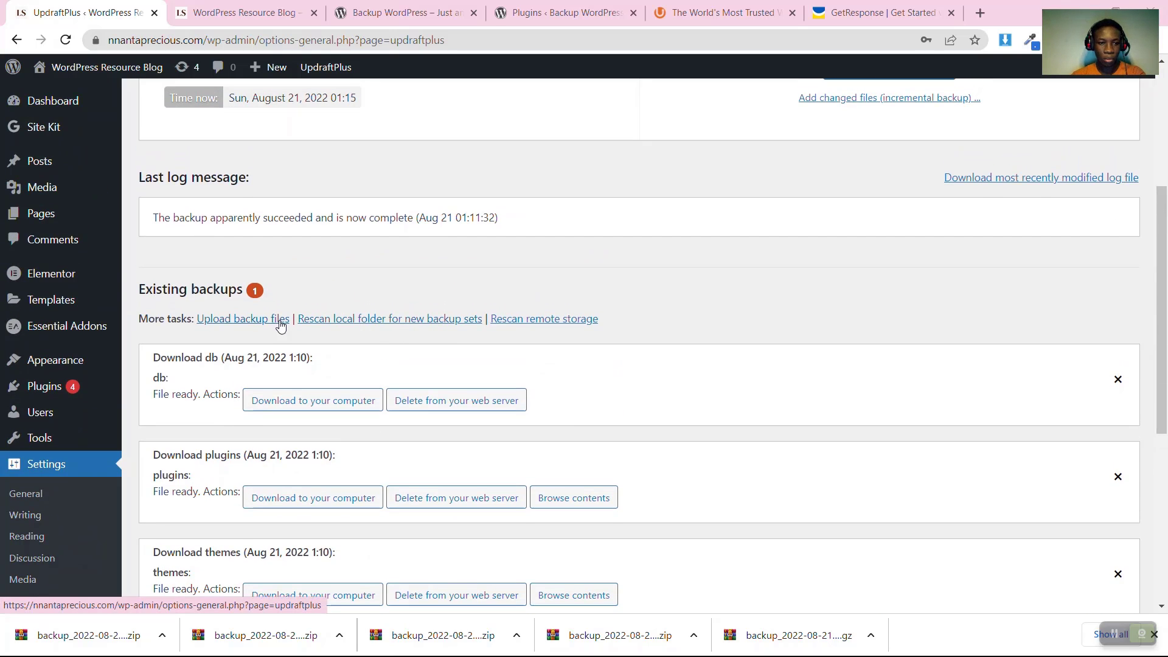
scroll(281, 327, up, 4)
scroll(280, 326, down, 10)
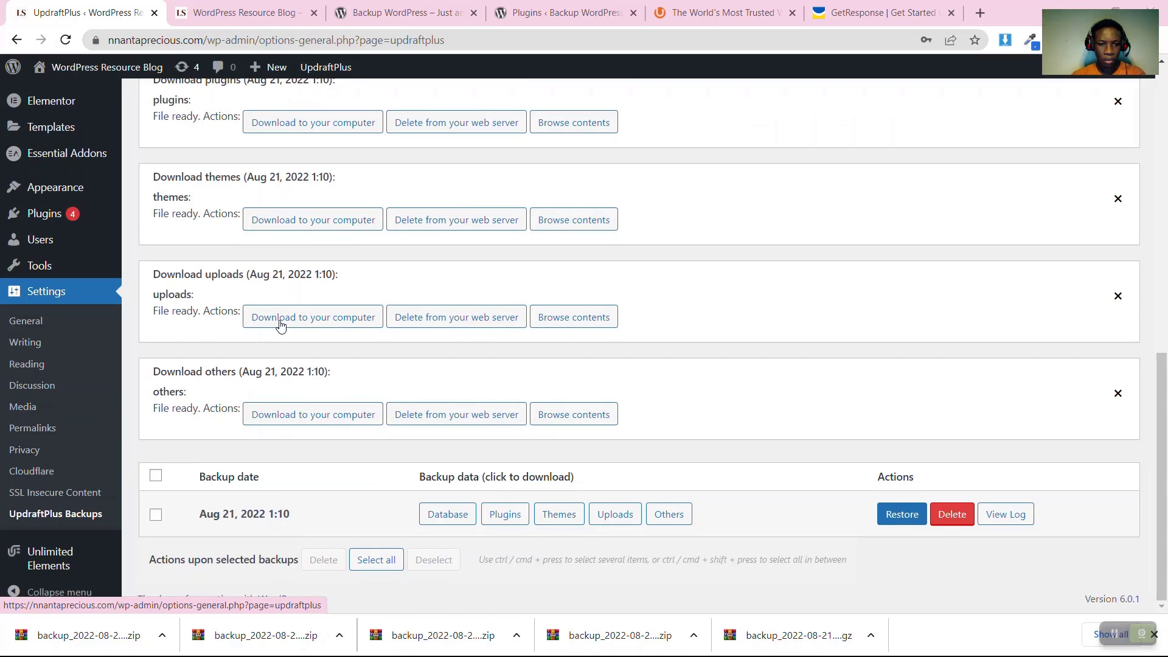
Close the database, plugins, themes, uploads and others download entries above the existing backups list
scroll(281, 326, up, 6)
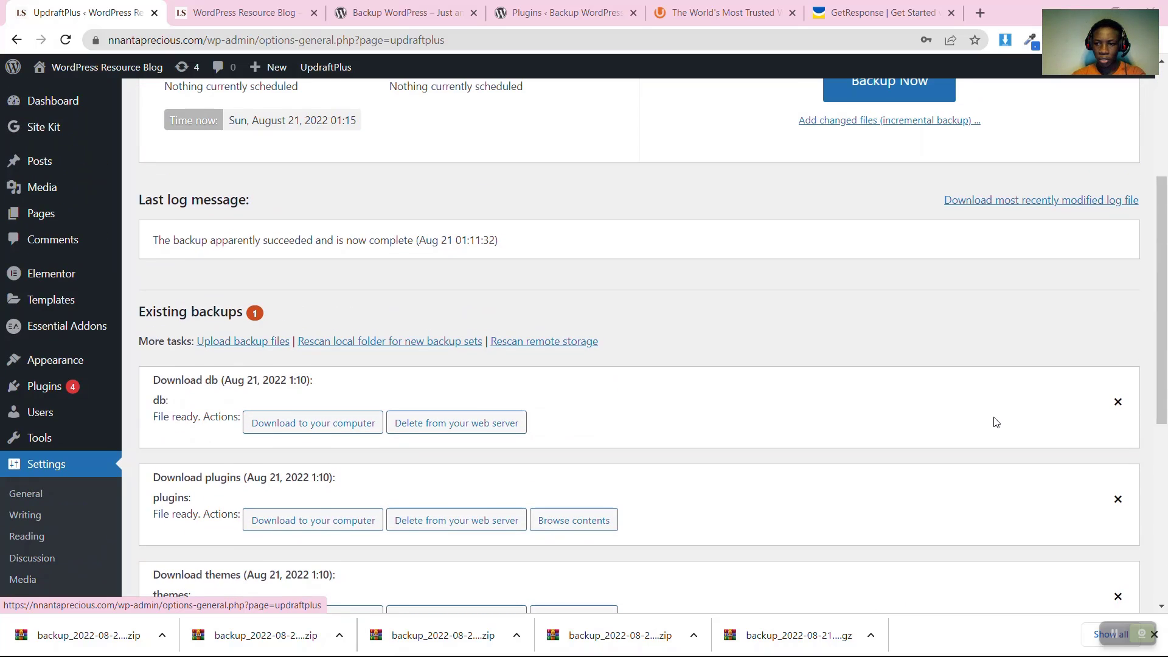
click(1117, 405)
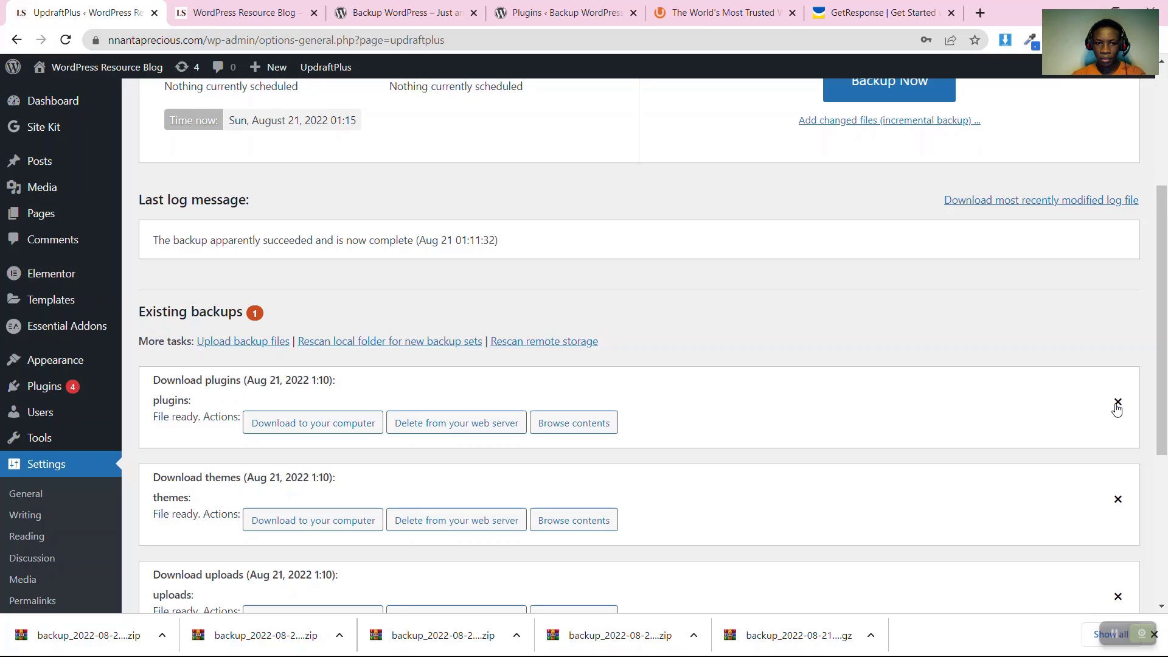
click(1118, 404)
click(1118, 405)
click(1118, 405)
click(1117, 405)
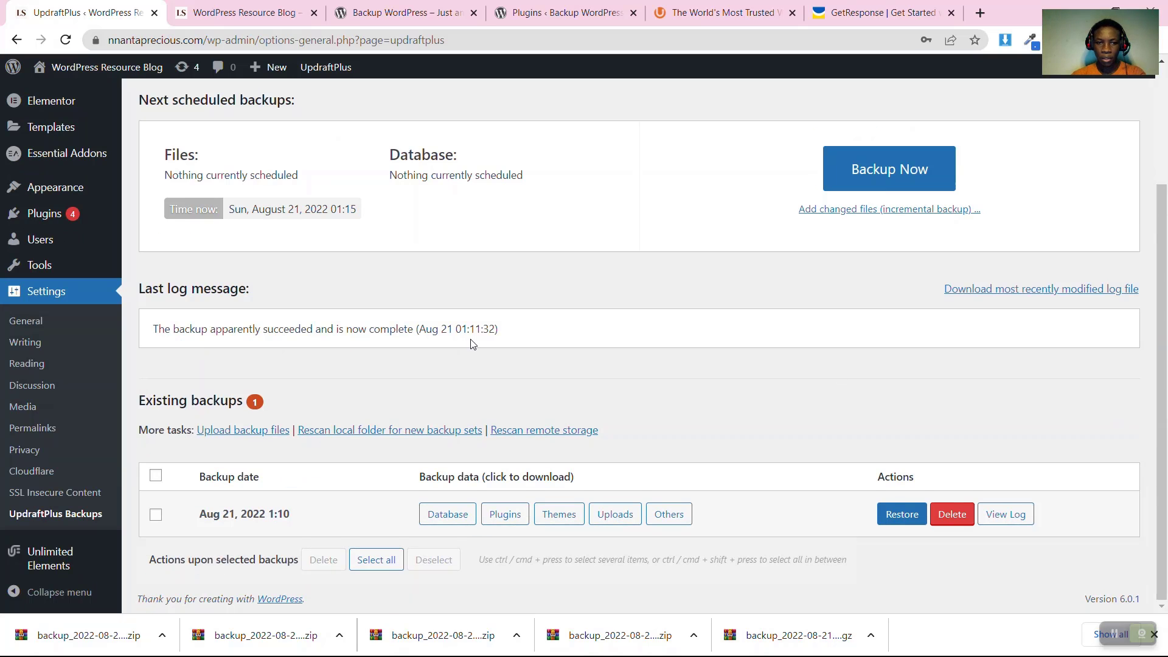
click(219, 431)
scroll(595, 323, down, 3)
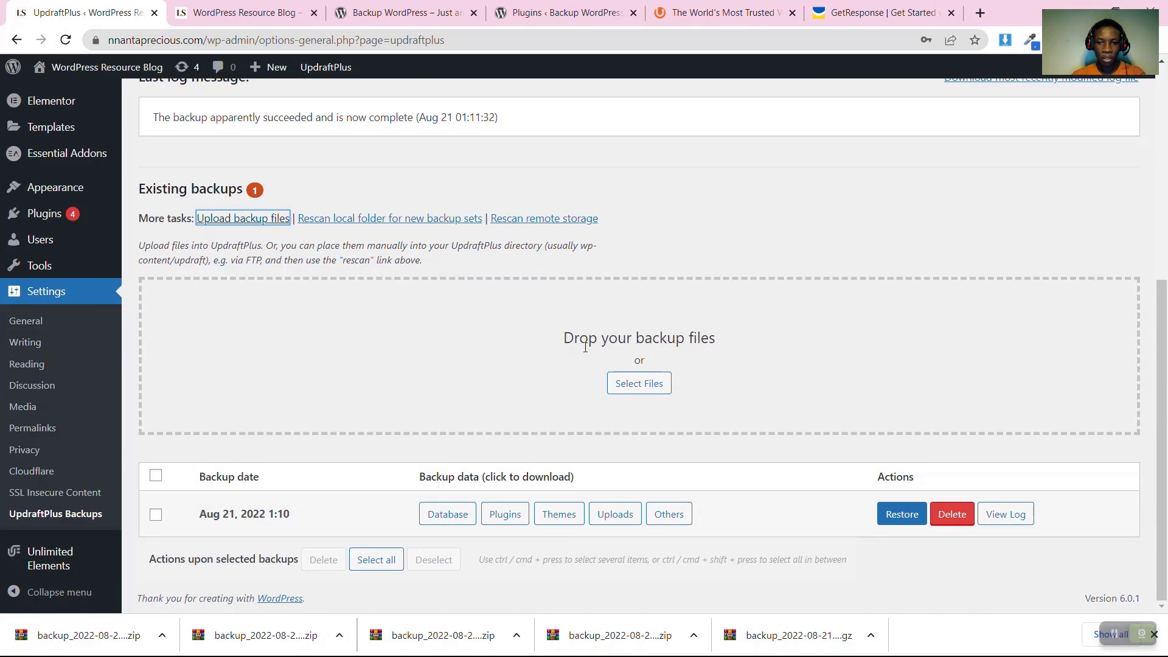
click(639, 386)
click(293, 122)
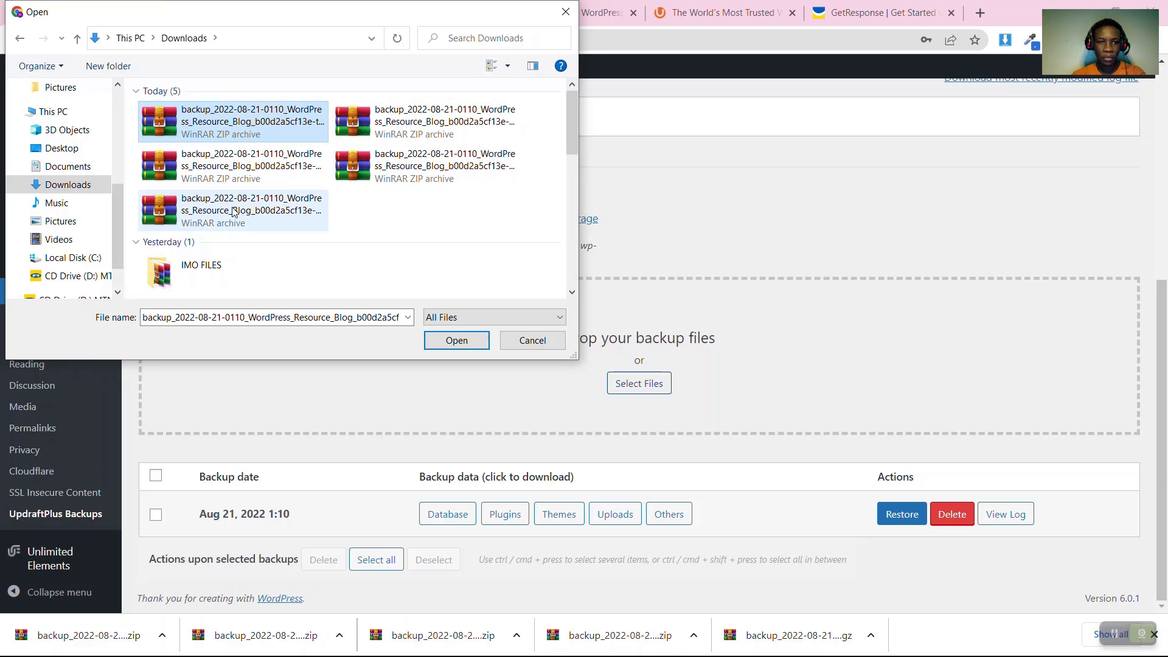
click(266, 216)
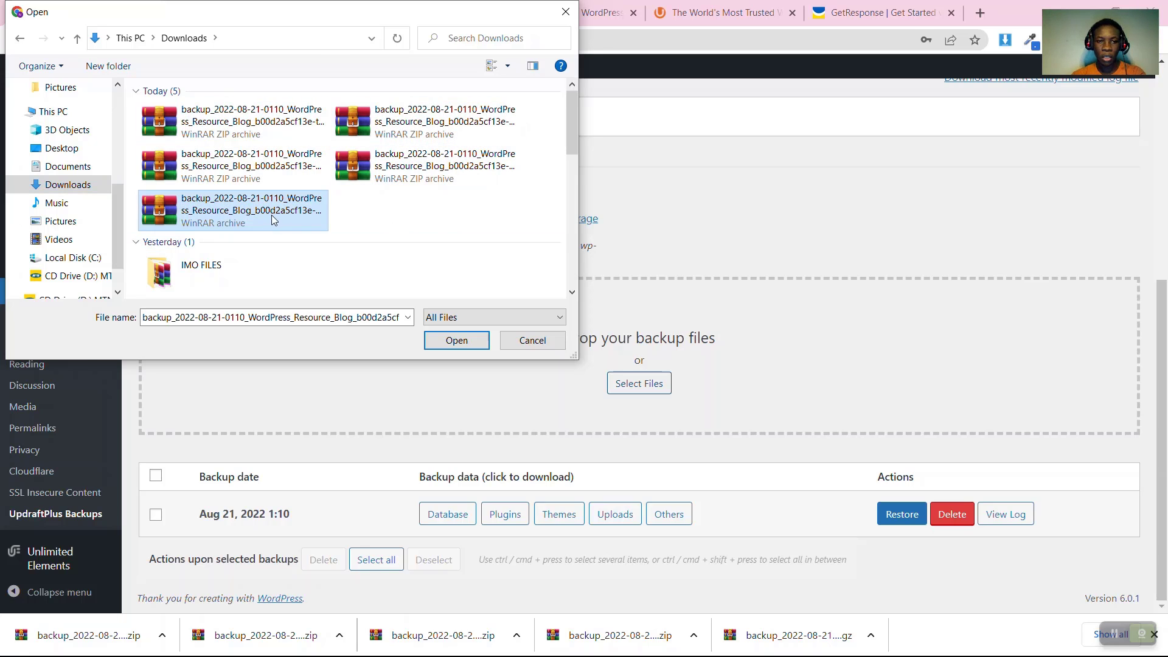
click(442, 341)
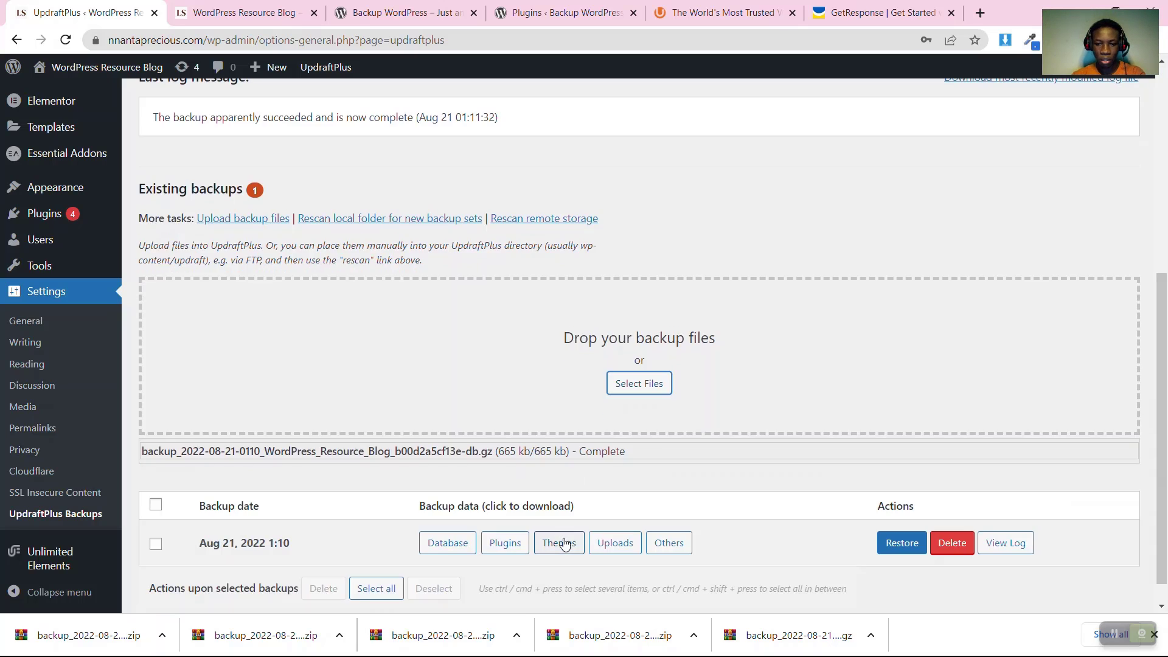
Select the Aug 21, 2022 1:10 backup in the existing backups list and start its restoration
scroll(563, 545, down, 1)
click(157, 515)
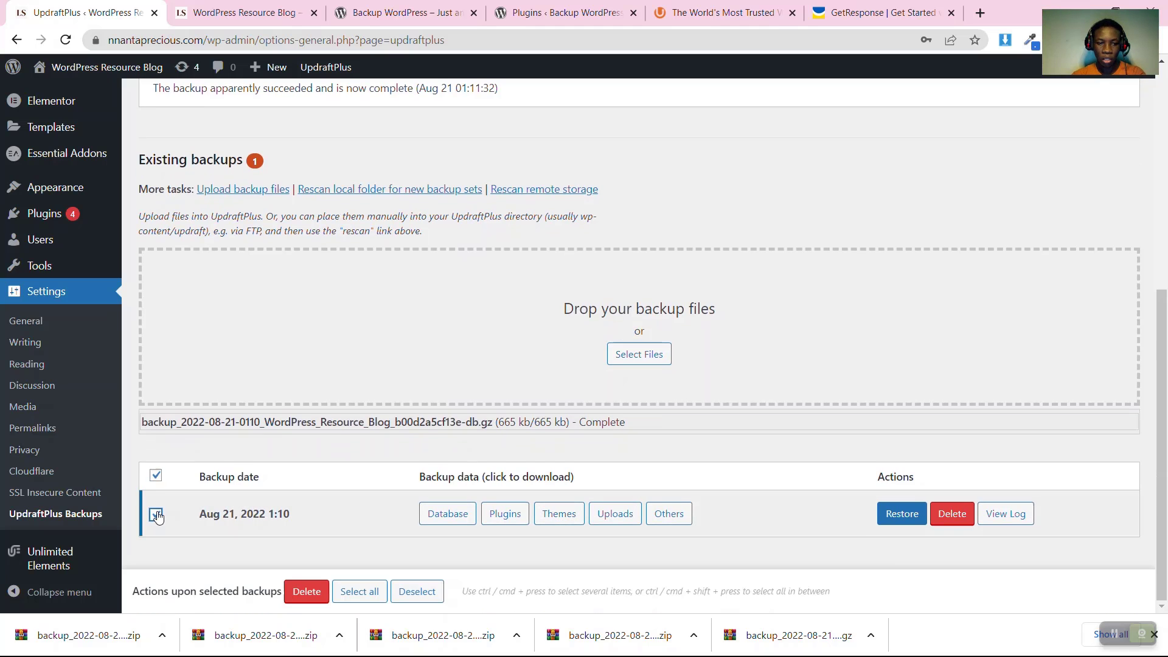
click(903, 515)
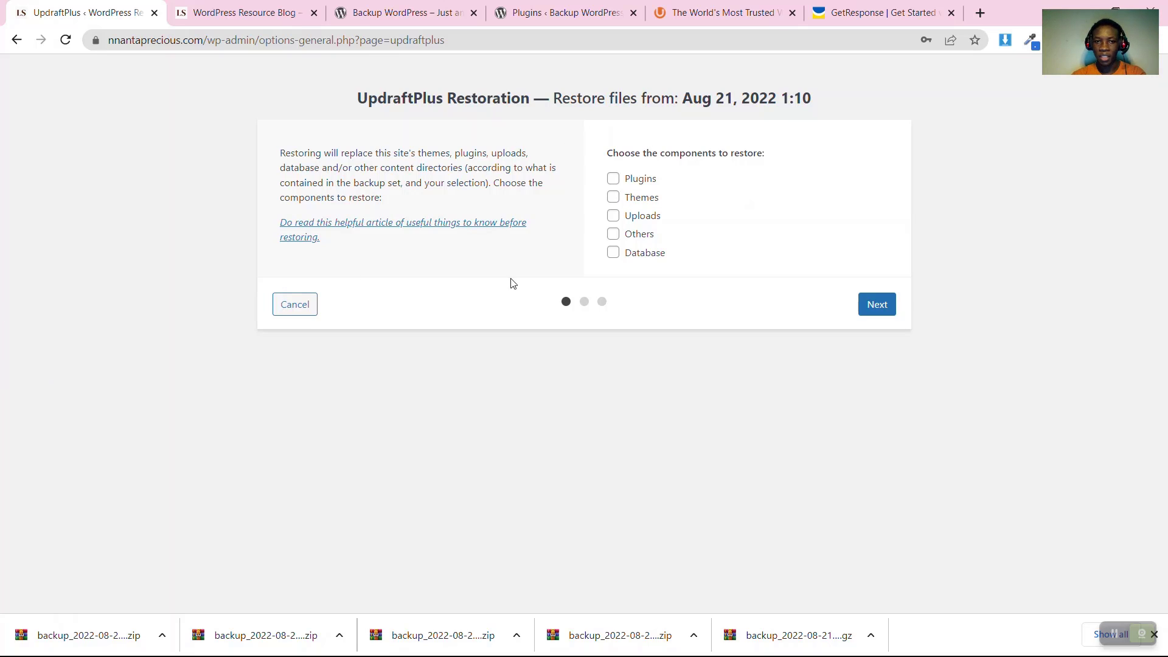
Choose Plugins, Themes, Uploads, Others and Database as the components to restore and proceed to preparing the backup files
click(612, 178)
click(614, 197)
click(613, 215)
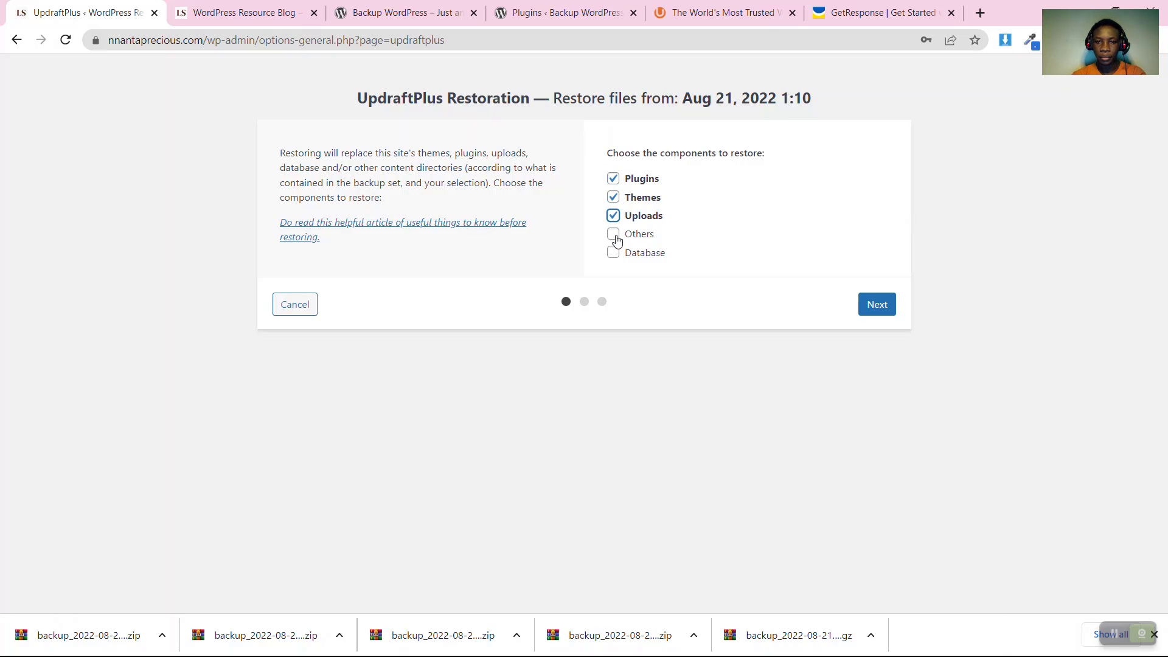
click(613, 234)
click(613, 253)
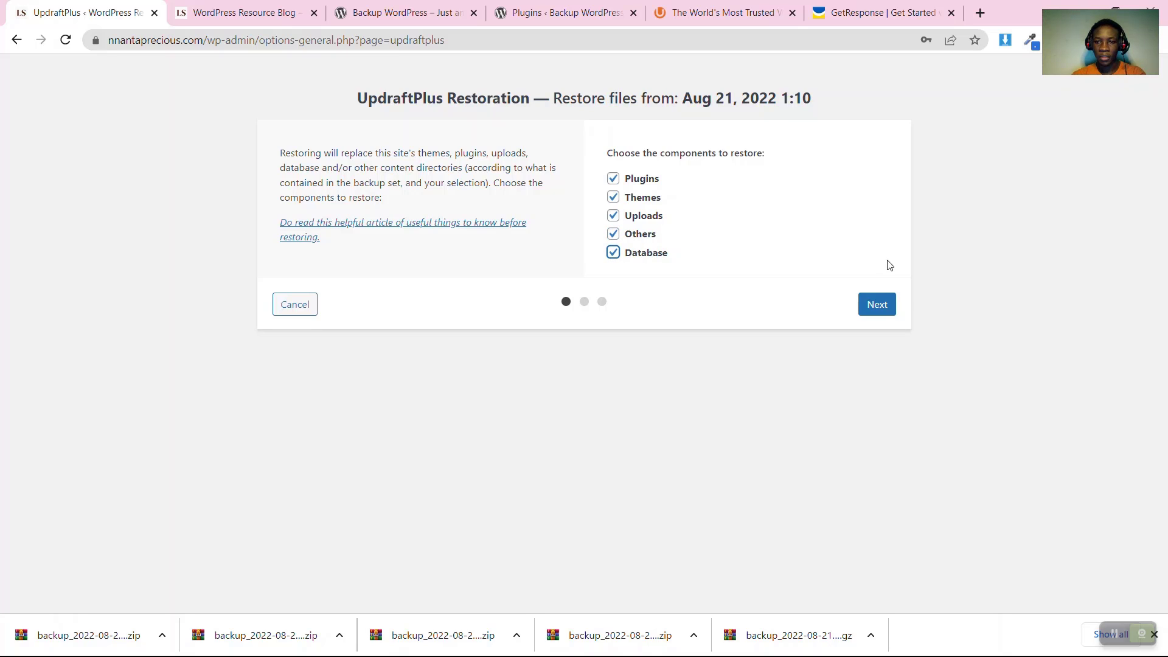
click(876, 304)
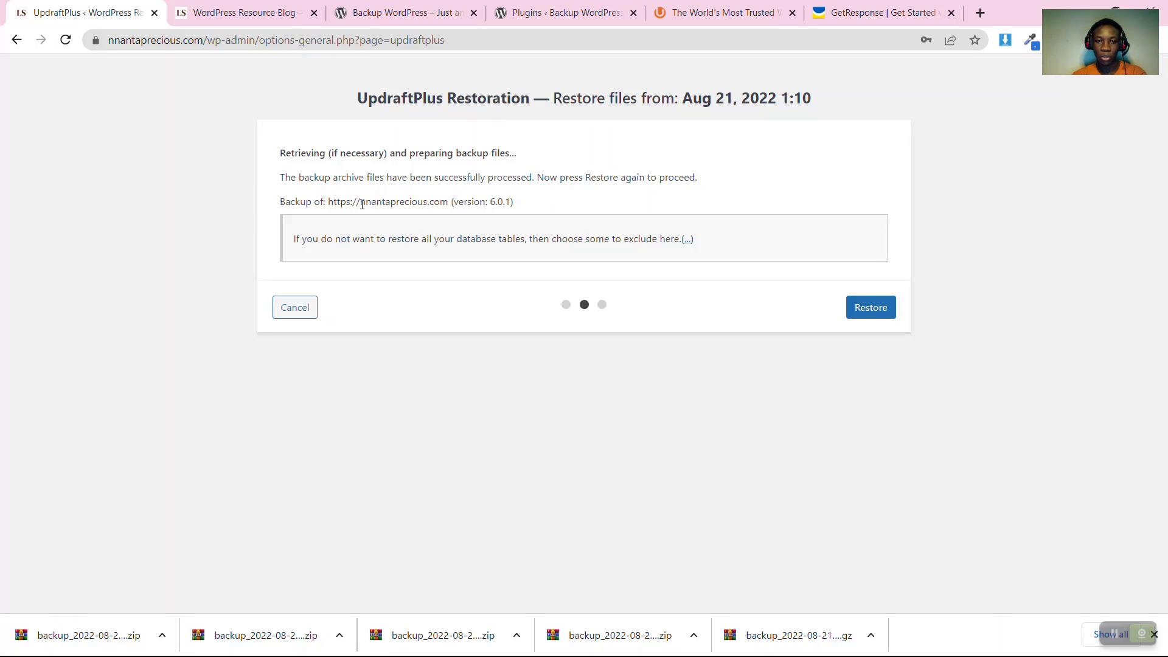
Compare the backup's source domain with the subdomain and main domain of the Backup WordPress site and the current site's address
drag(360, 203, 450, 205)
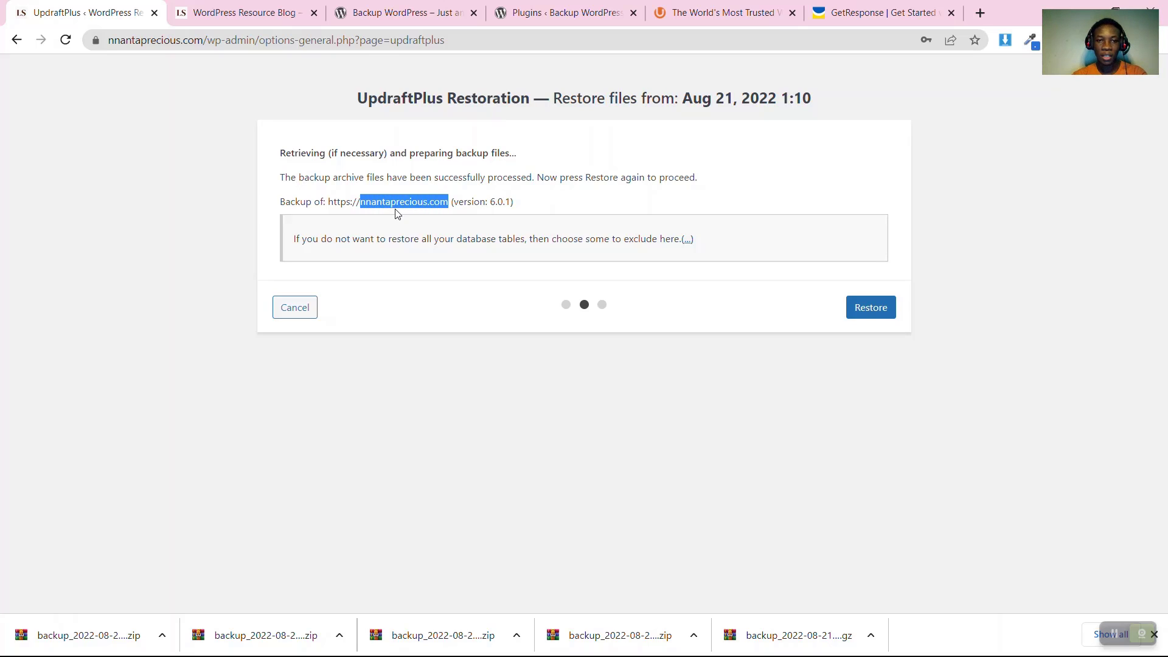
click(362, 205)
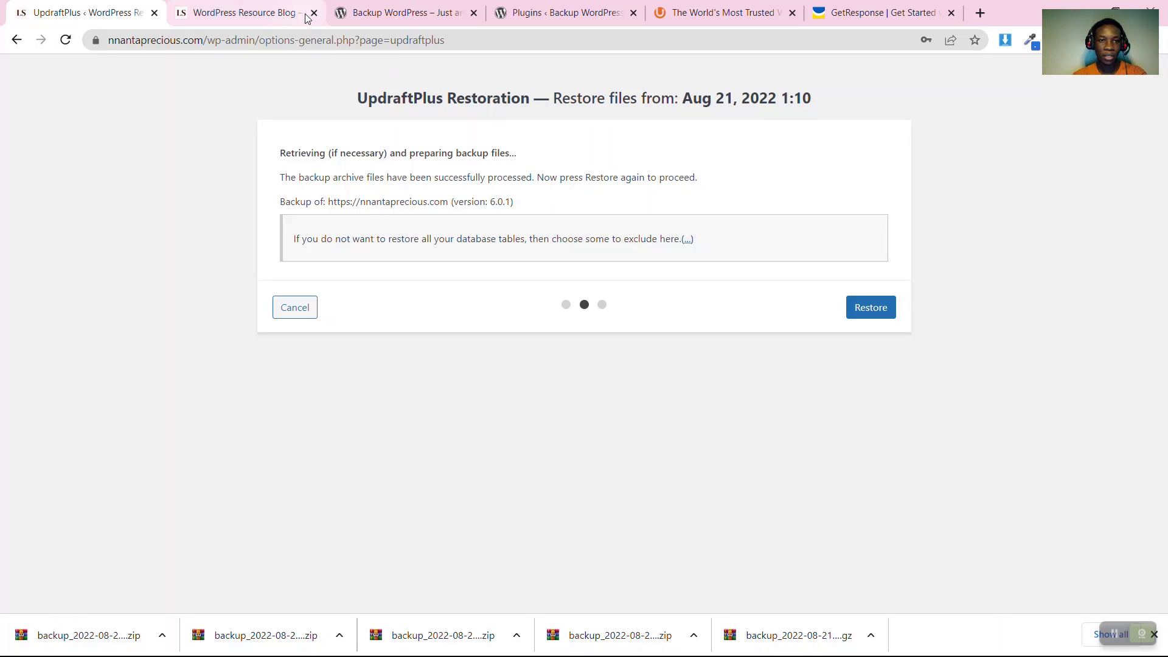
click(404, 13)
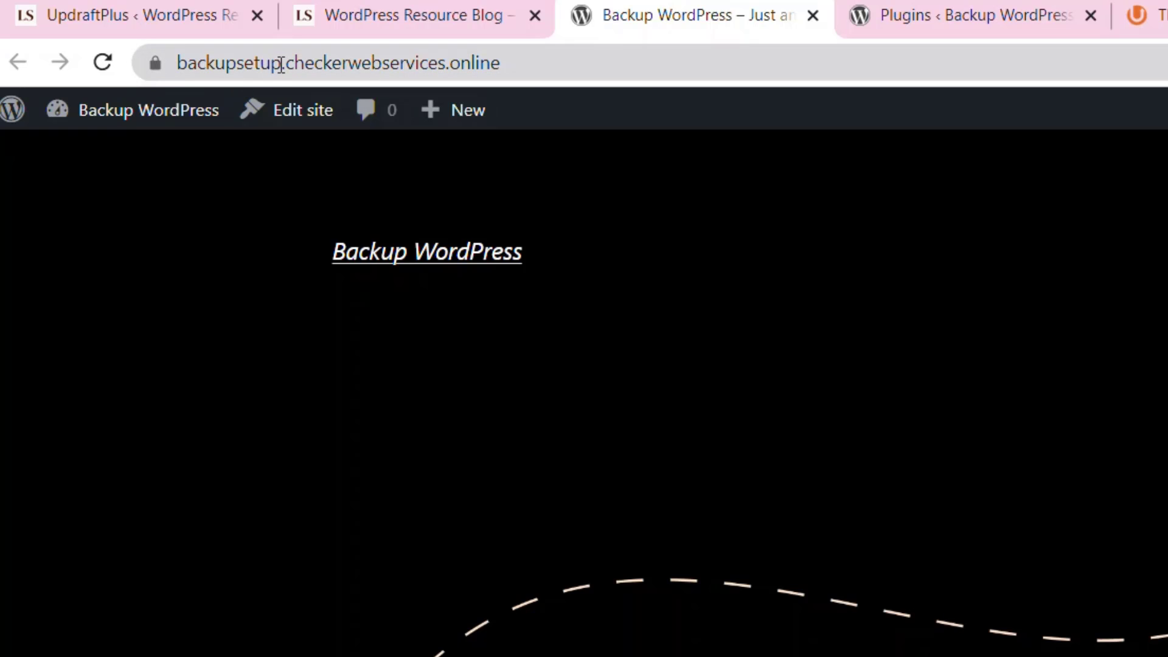
drag(280, 64, 181, 69)
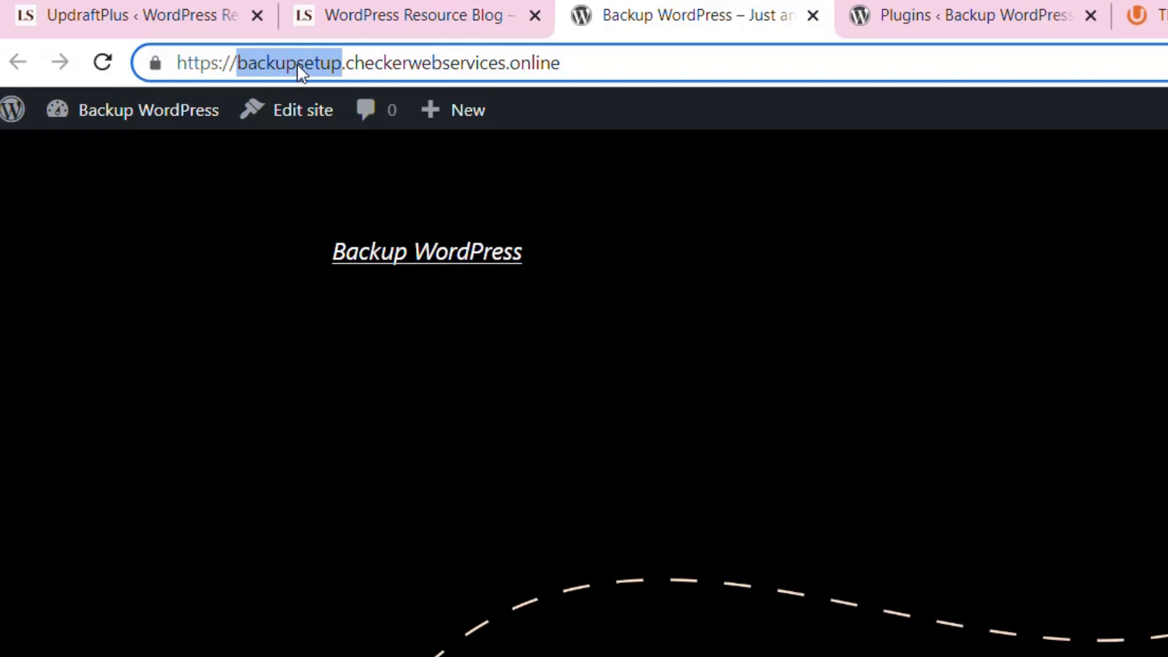
click(349, 62)
drag(349, 62, 506, 63)
click(210, 198)
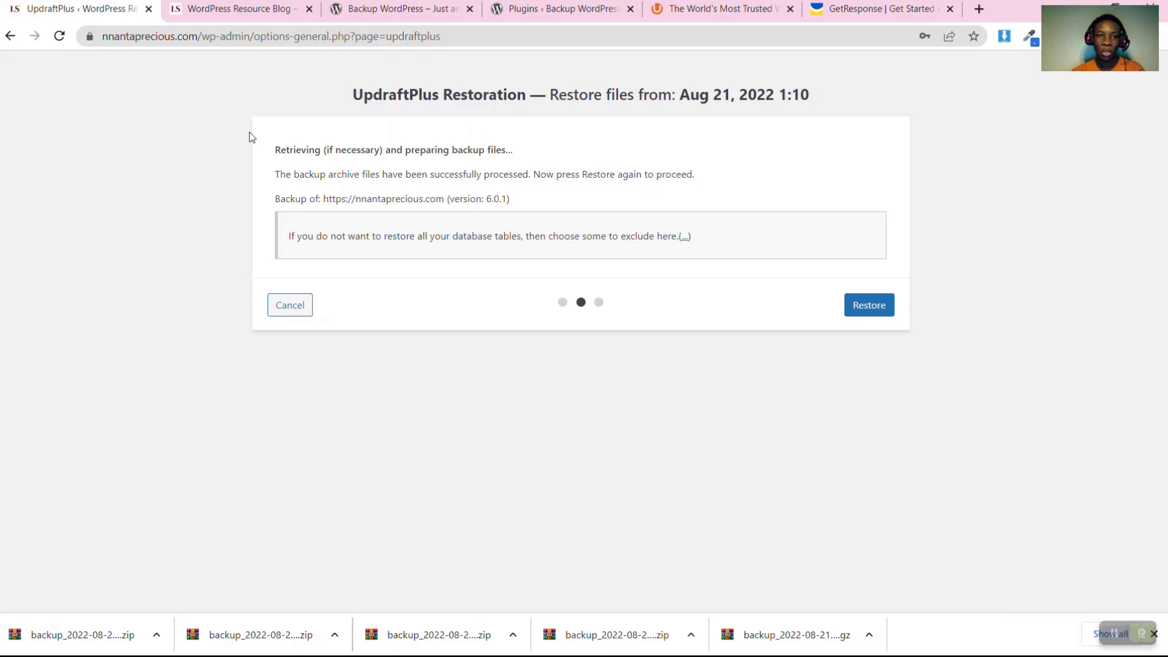
click(106, 38)
click(105, 36)
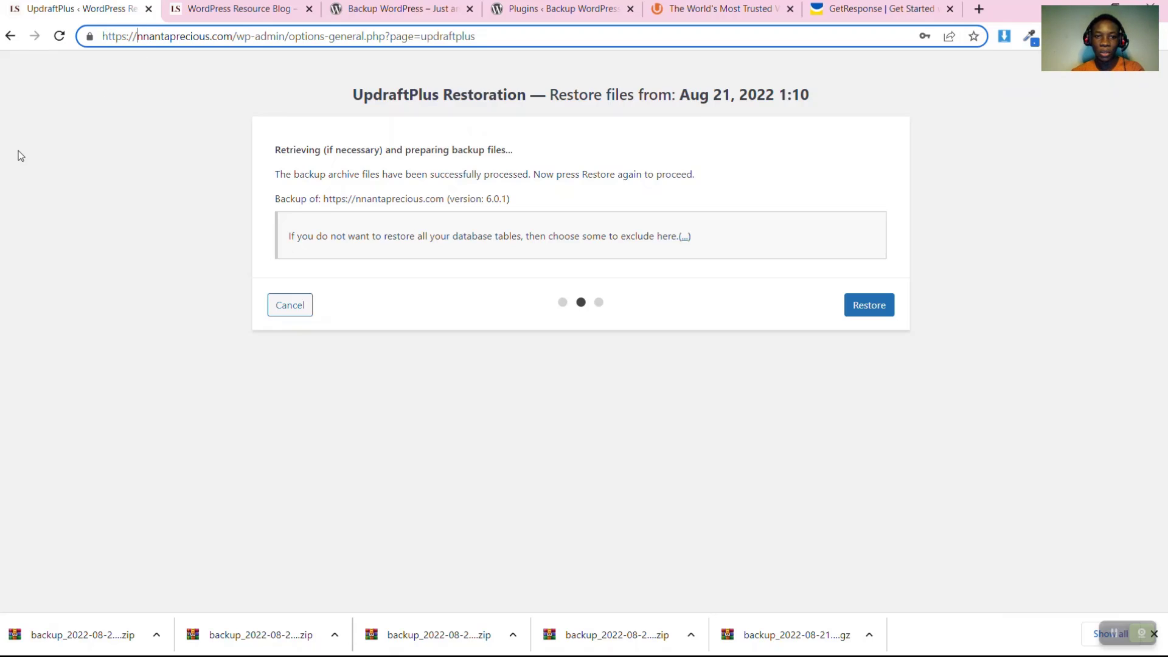
click(141, 307)
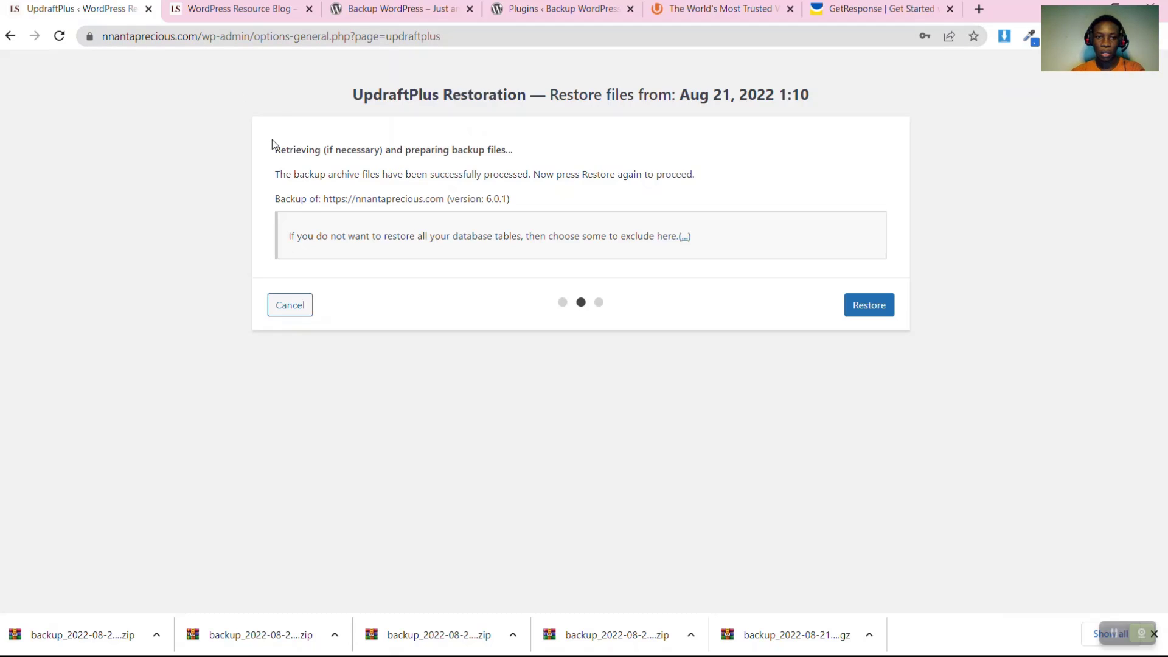
Run the restore of the Aug 21, 2022 1:10 backup and return to the UpdraftPlus configuration
click(884, 308)
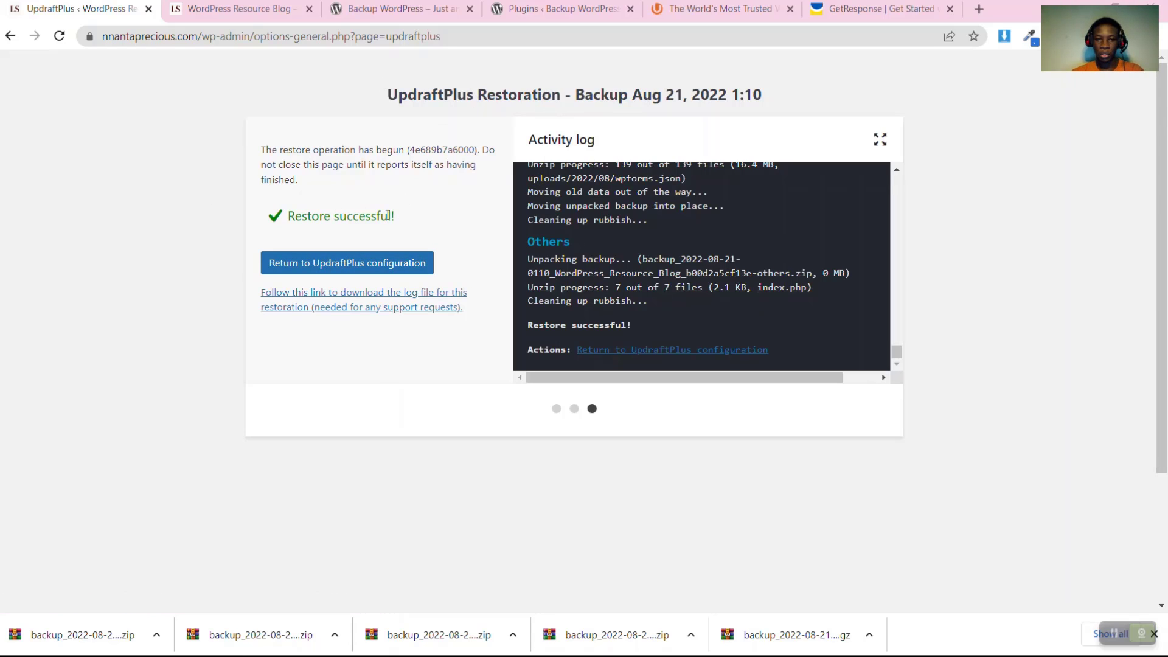
click(353, 272)
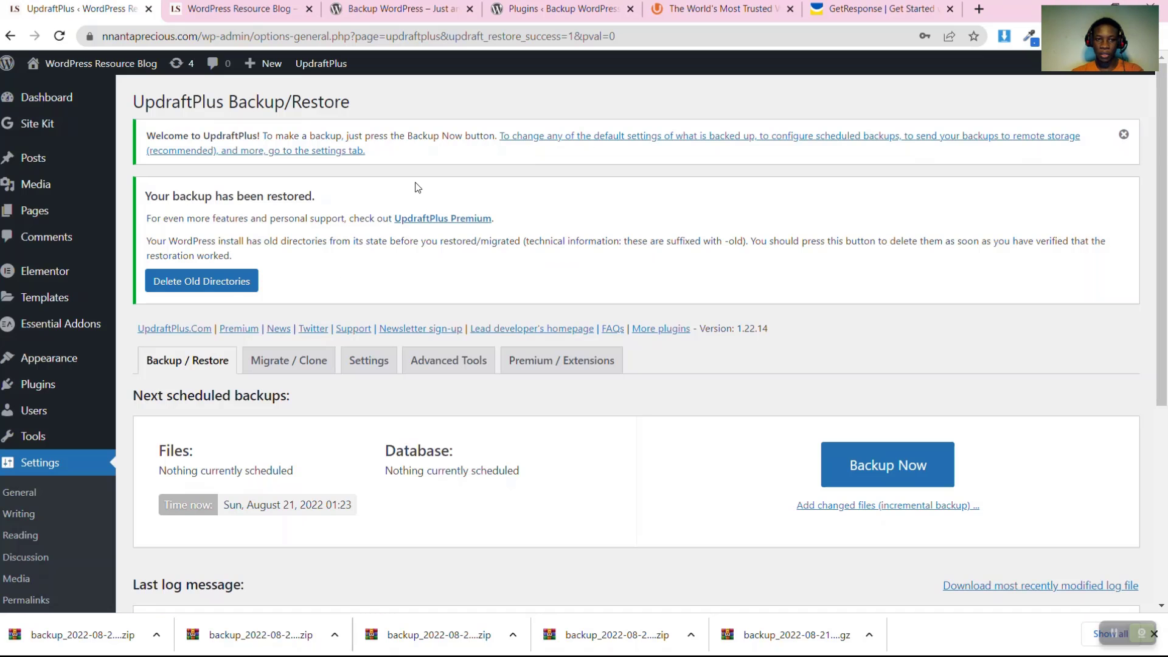
Delete the old directories left from before the restore and dismiss the UpdraftPlus welcome notice
click(197, 283)
click(243, 389)
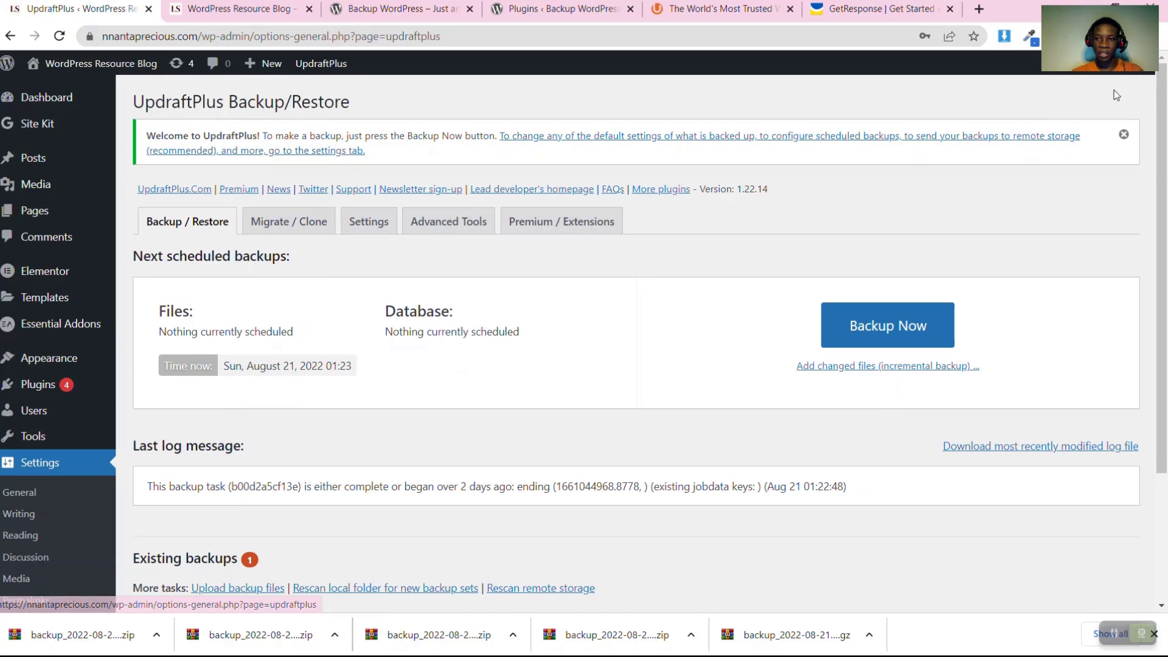
click(1124, 135)
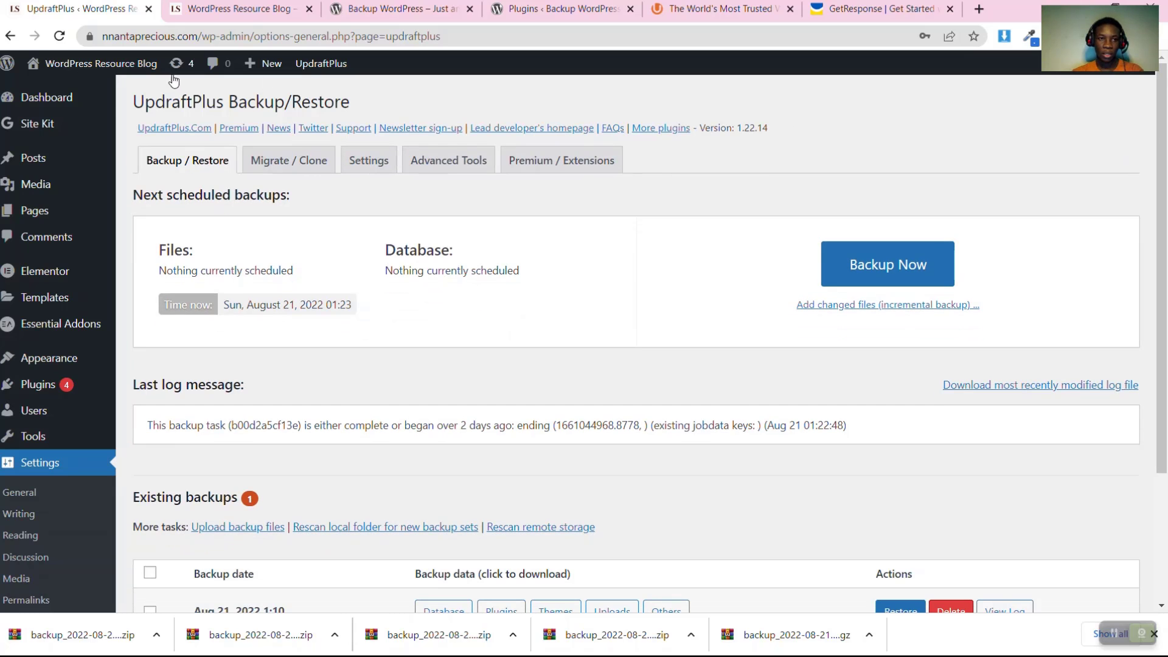
Open the restored WordPress Resource Blog site in a new browser tab and view its home page
mouse_move(113, 62)
right_click(92, 88)
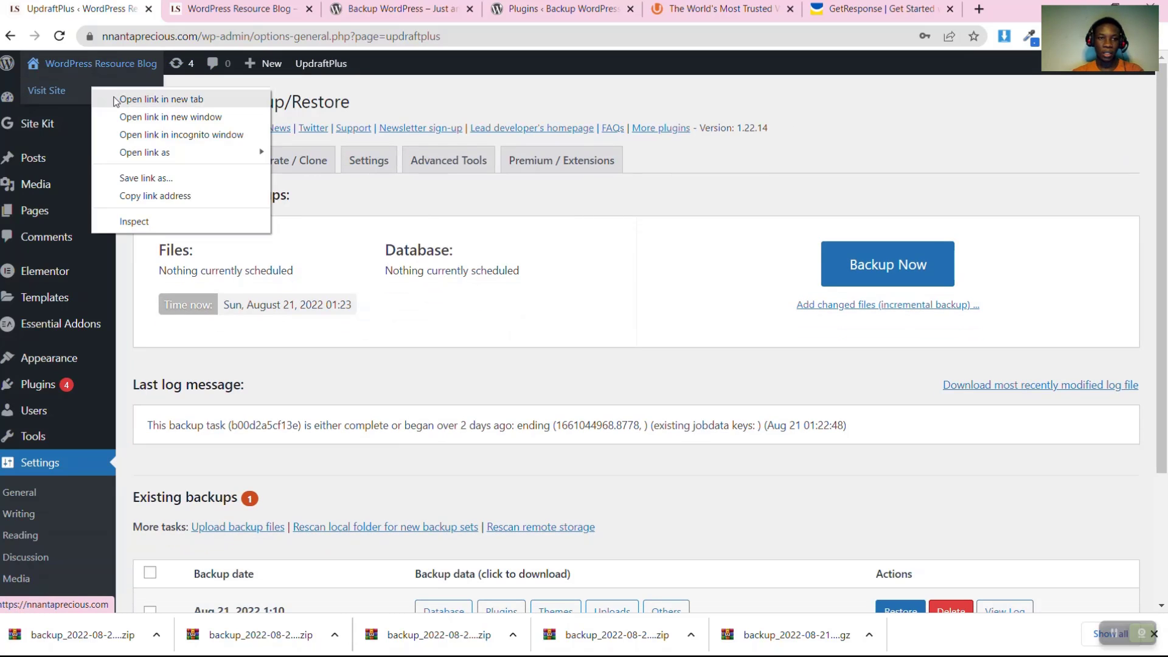
click(116, 101)
click(200, 8)
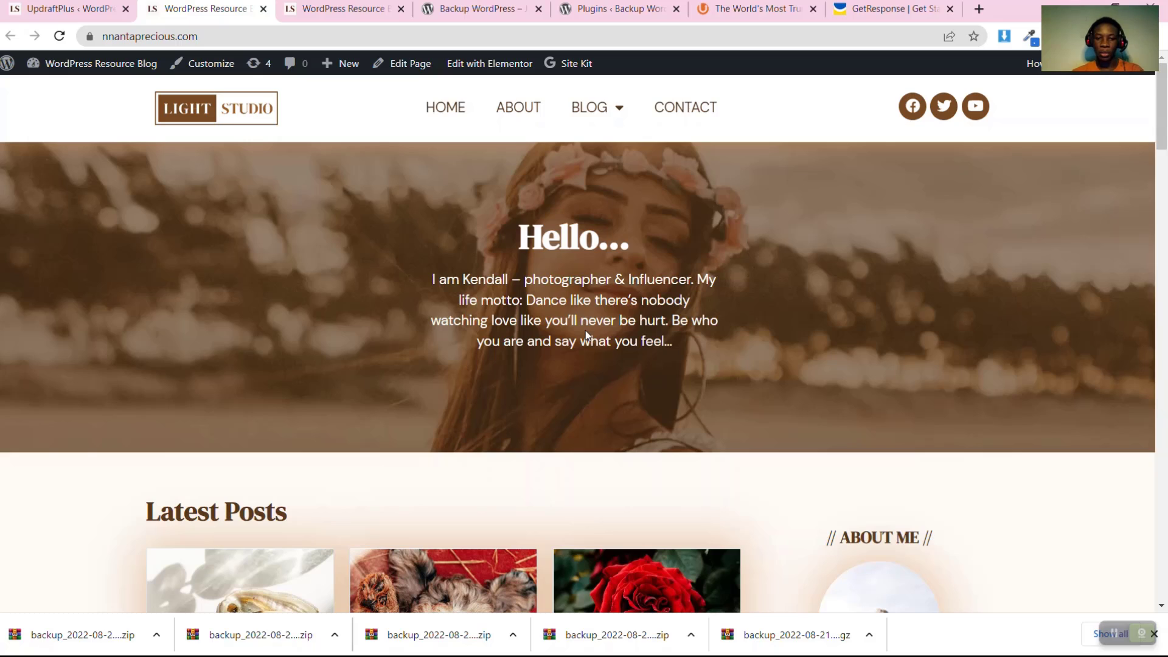